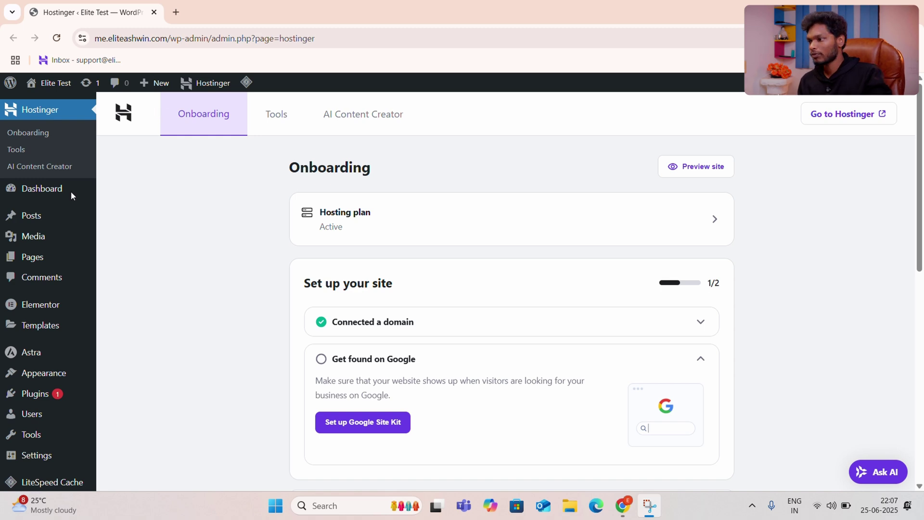
Step: Search the plugin directory for 'yoast' and install the Yoast SEO plugin
scroll(43, 354, "down", 1)
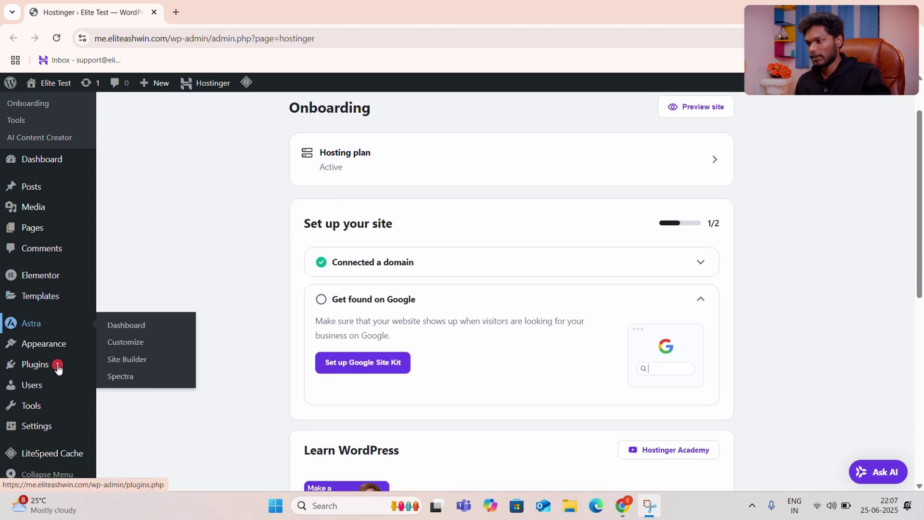
mouse_move(50, 374)
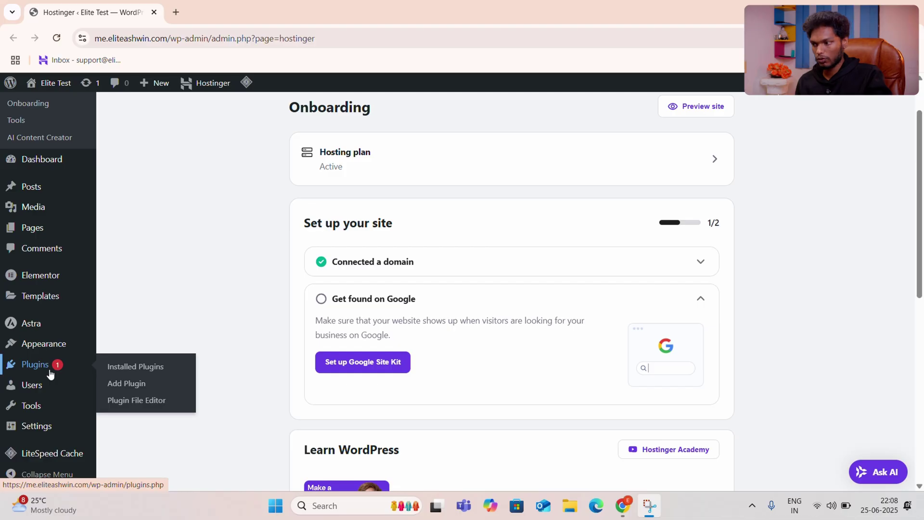
left_click(50, 374)
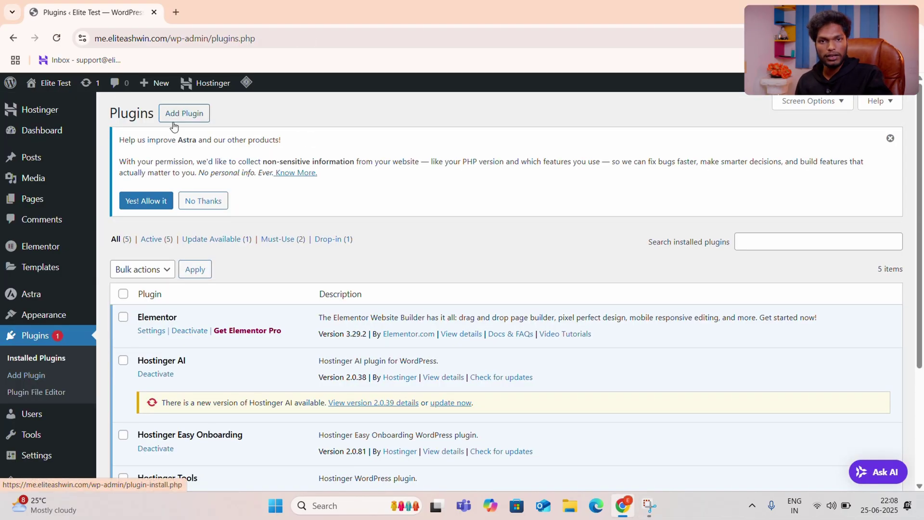
left_click(175, 125)
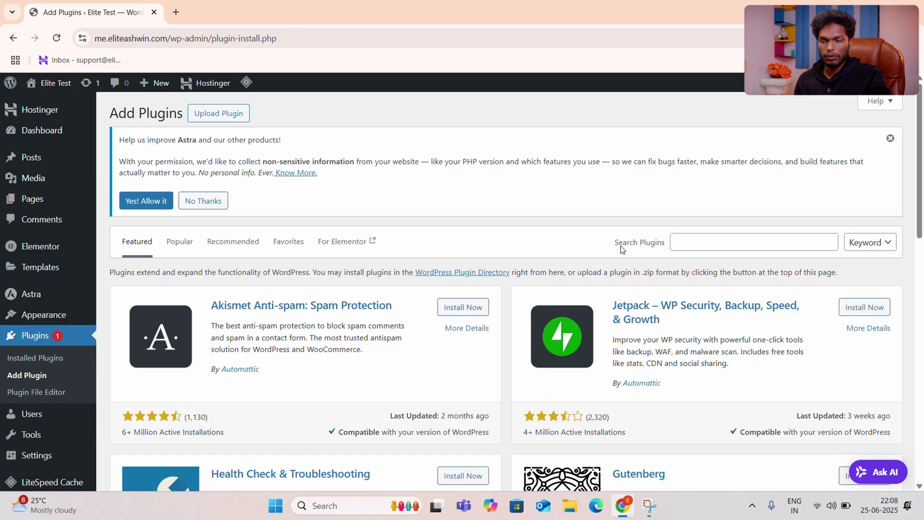
left_click(694, 242)
type("yoast")
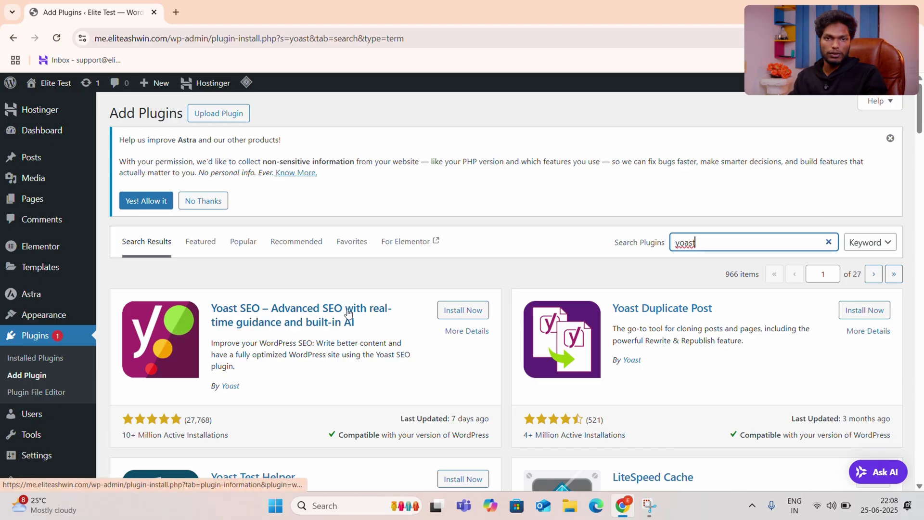
left_click(442, 311)
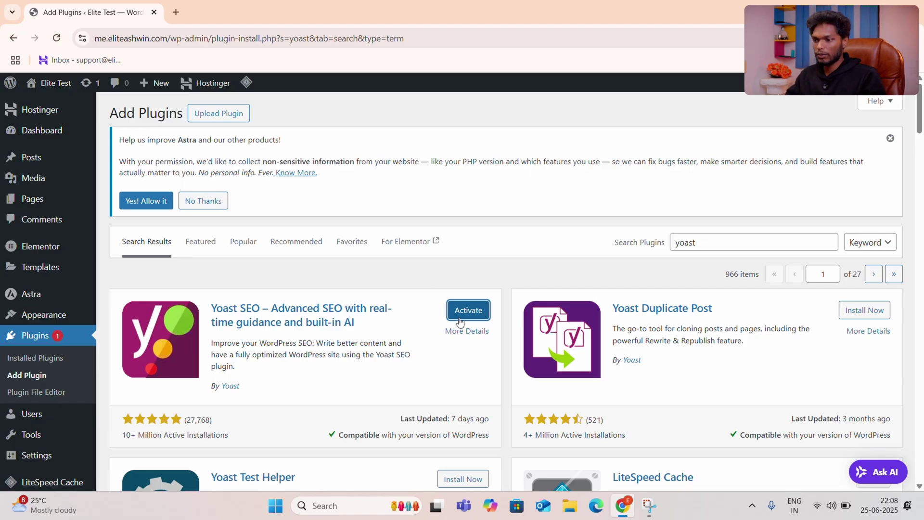
Step: Activate Yoast SEO and start its first-time configuration
left_click(460, 321)
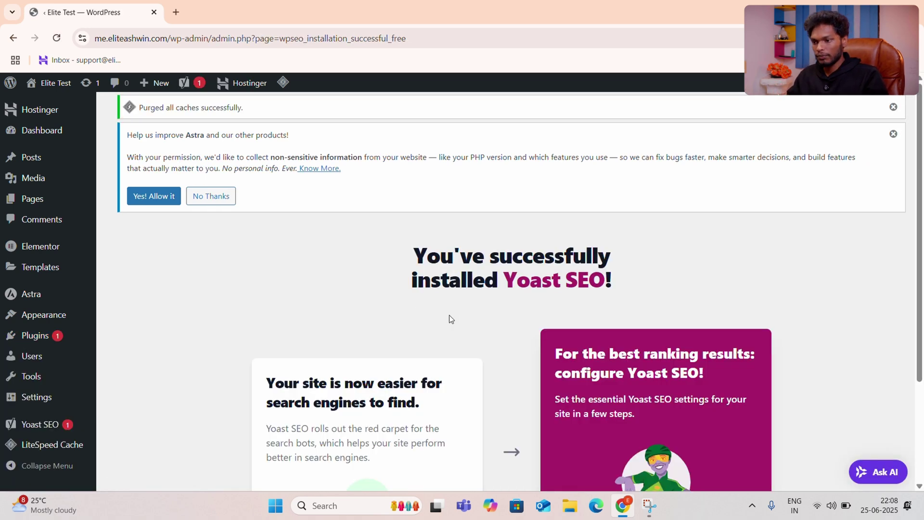
scroll(381, 305, "down", 2)
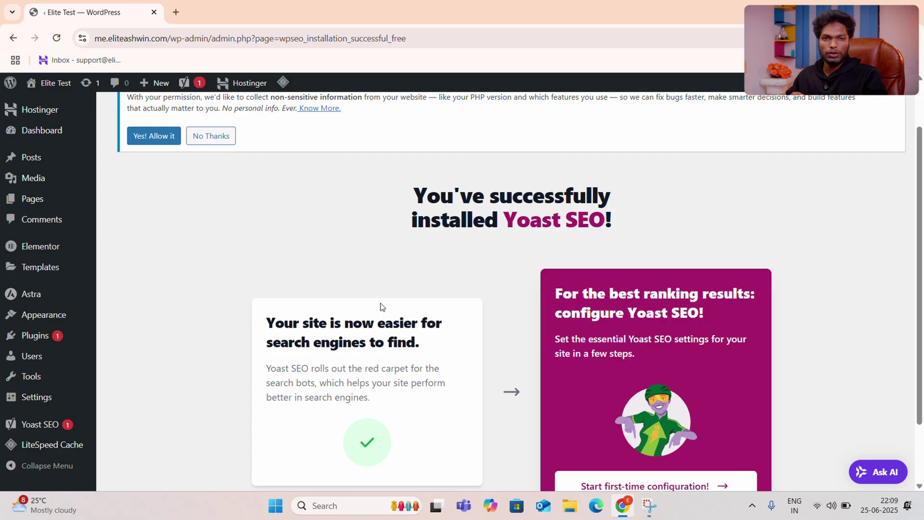
scroll(383, 306, "down", 3)
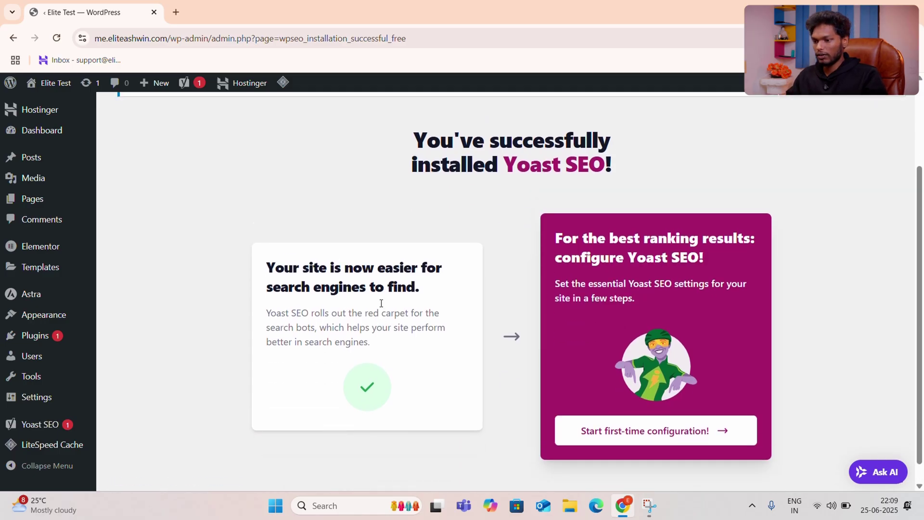
left_click(676, 417)
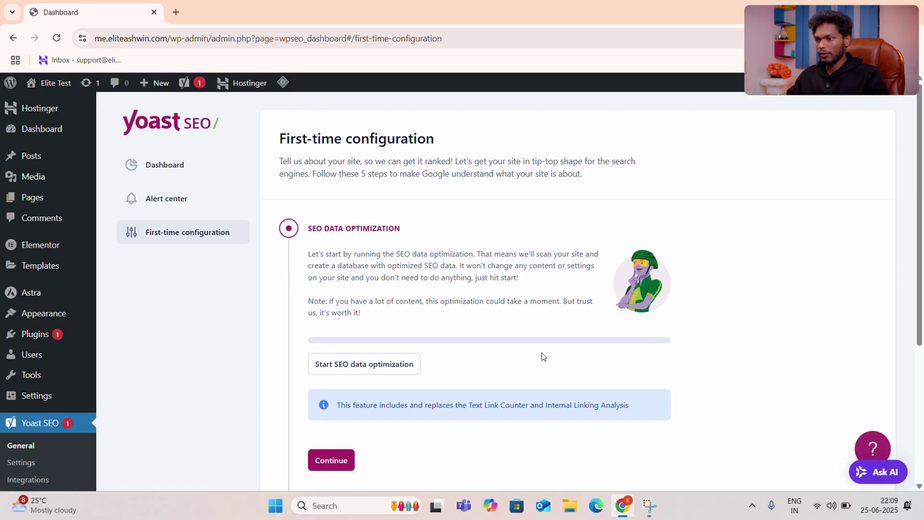
Step: Run the SEO data optimization, then proceed to the site representation step
scroll(529, 342, "down", 3)
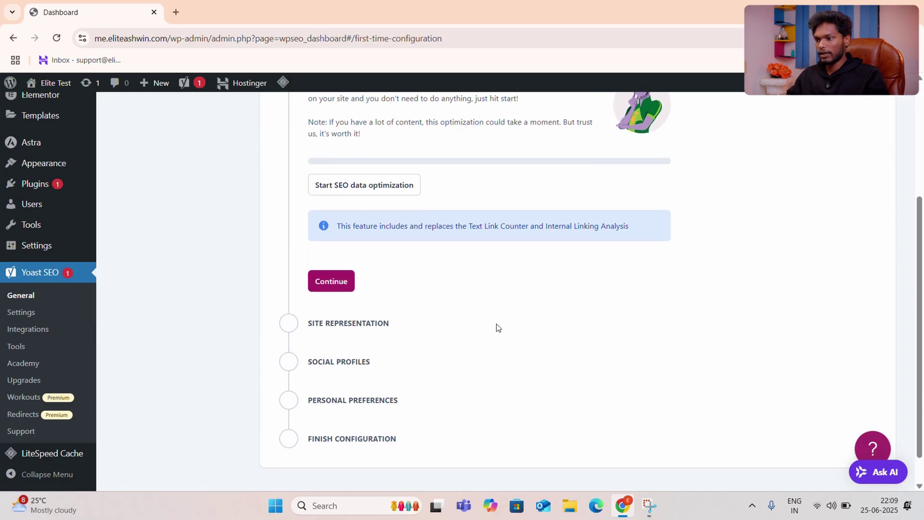
left_click(352, 192)
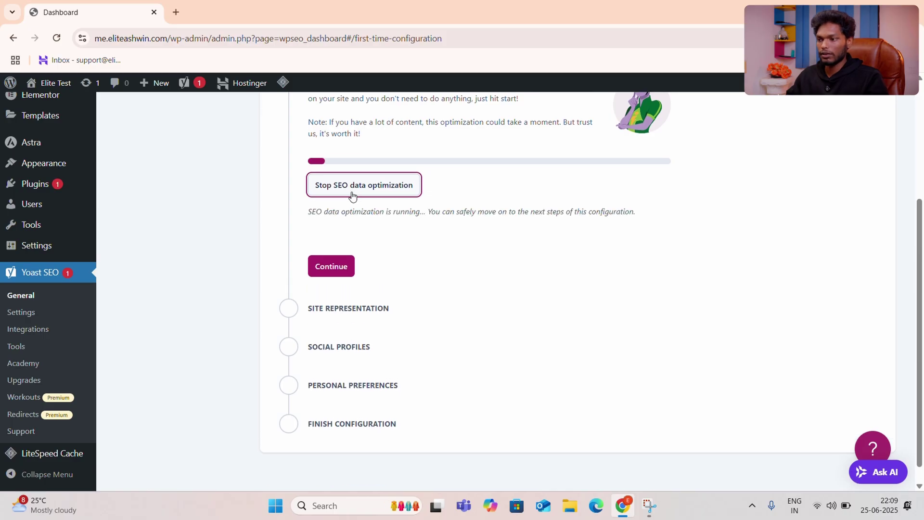
scroll(397, 228, "up", 1)
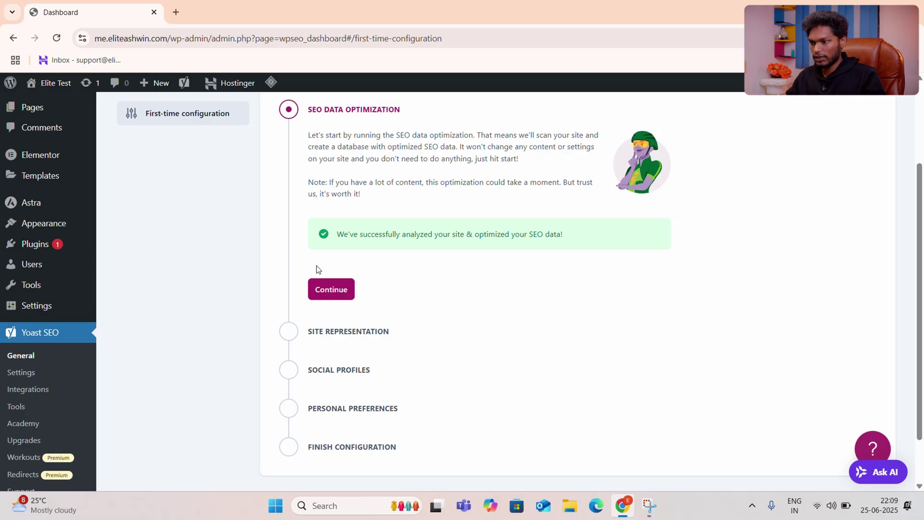
left_click(319, 289)
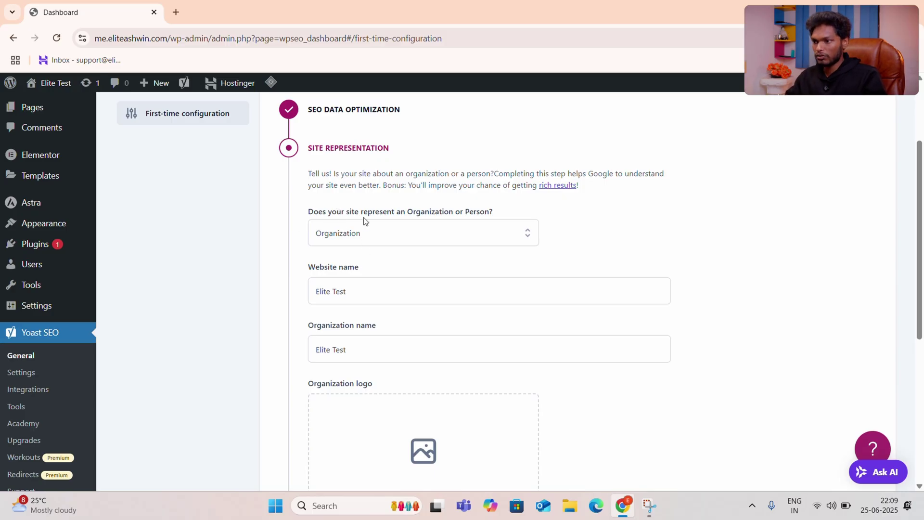
Step: Set the site to represent a person and choose the site's user
left_click(447, 230)
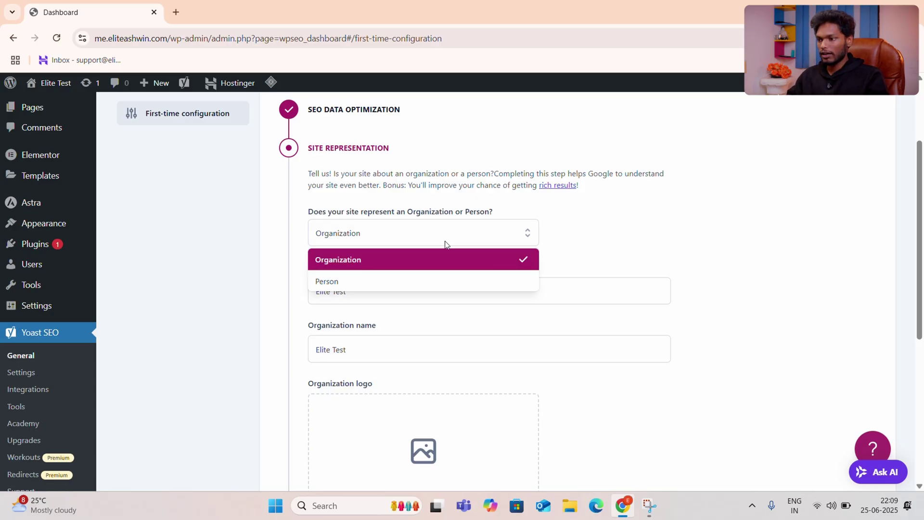
left_click(429, 279)
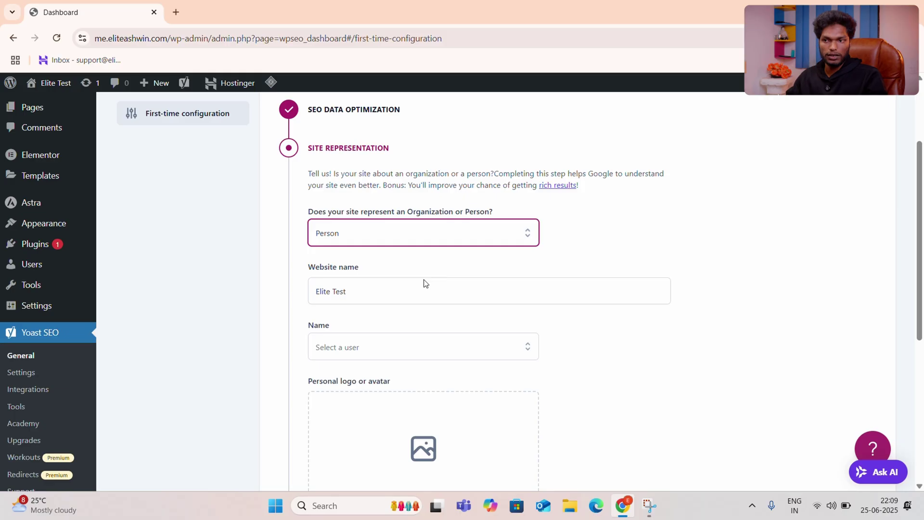
left_click_drag(367, 268, 293, 268)
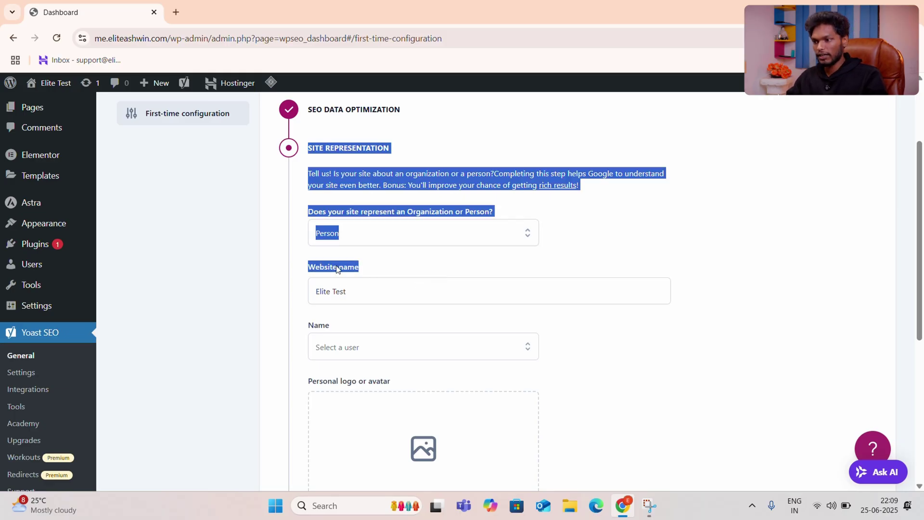
left_click(392, 268)
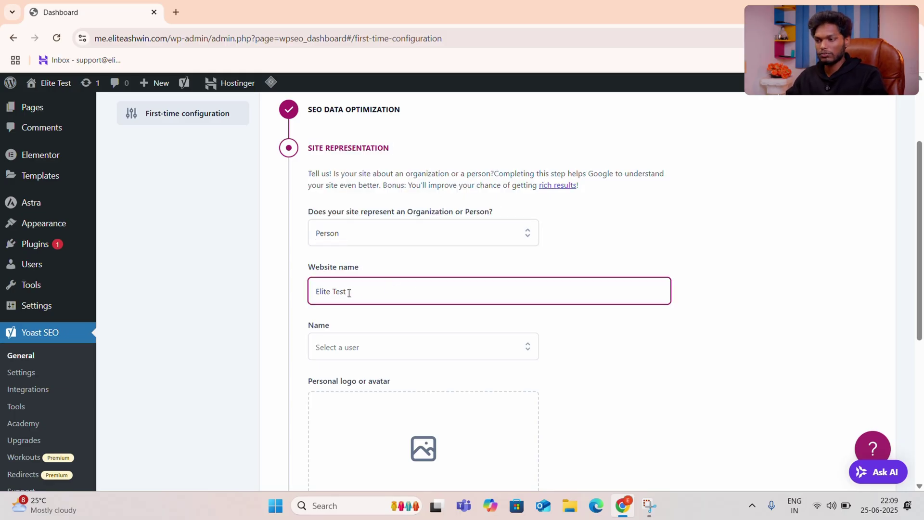
scroll(437, 306, "down", 1)
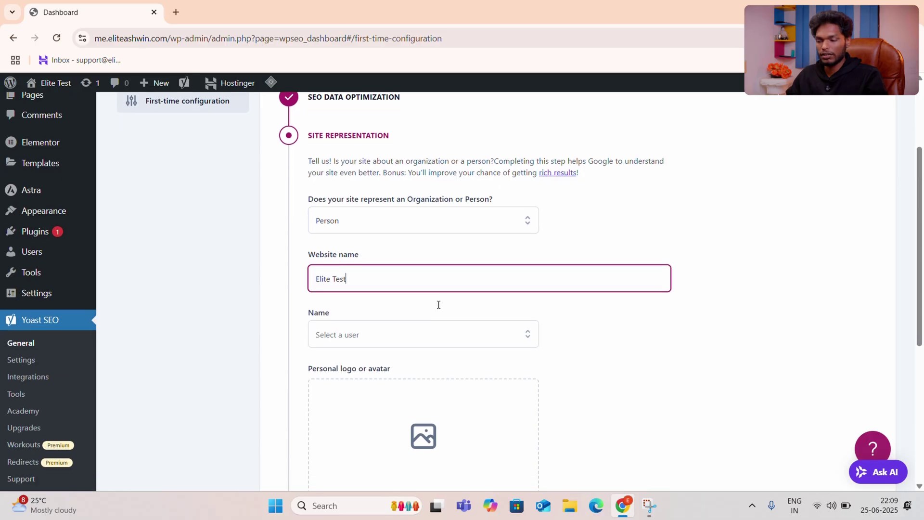
left_click_drag(306, 274, 367, 268)
left_click(402, 278)
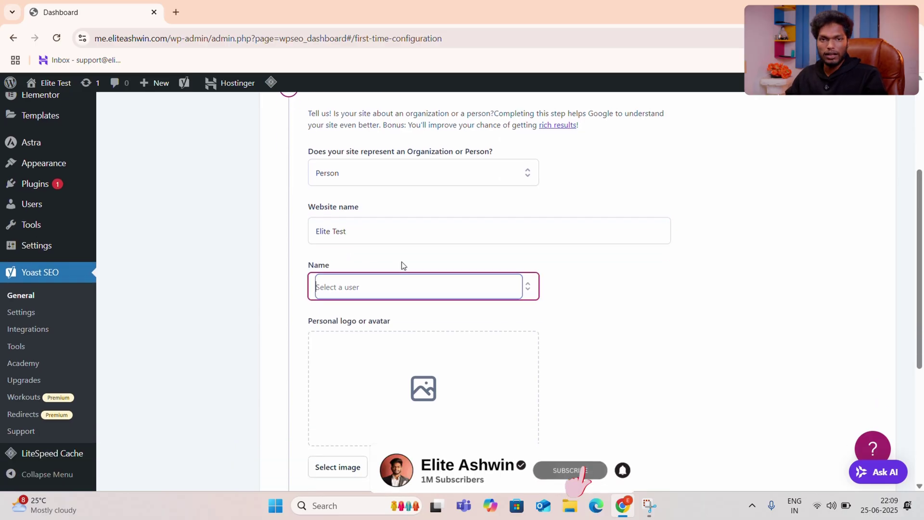
left_click(418, 286)
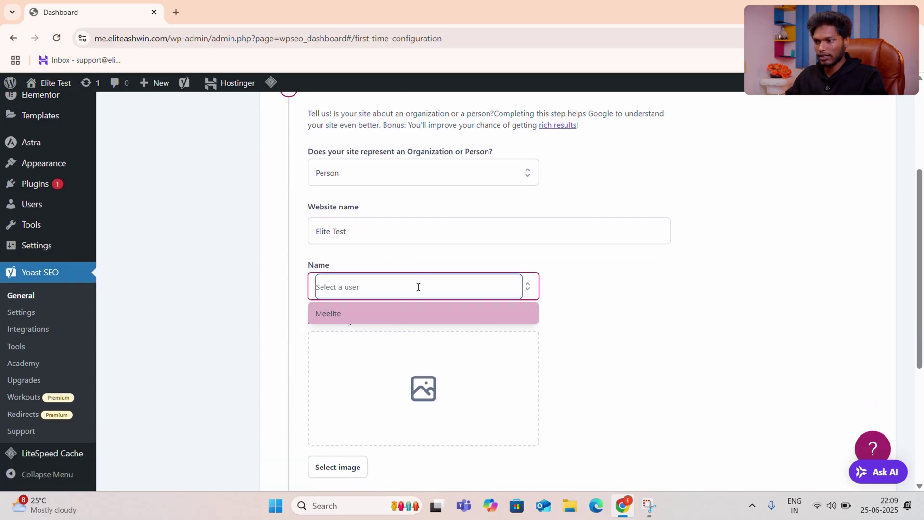
left_click(368, 315)
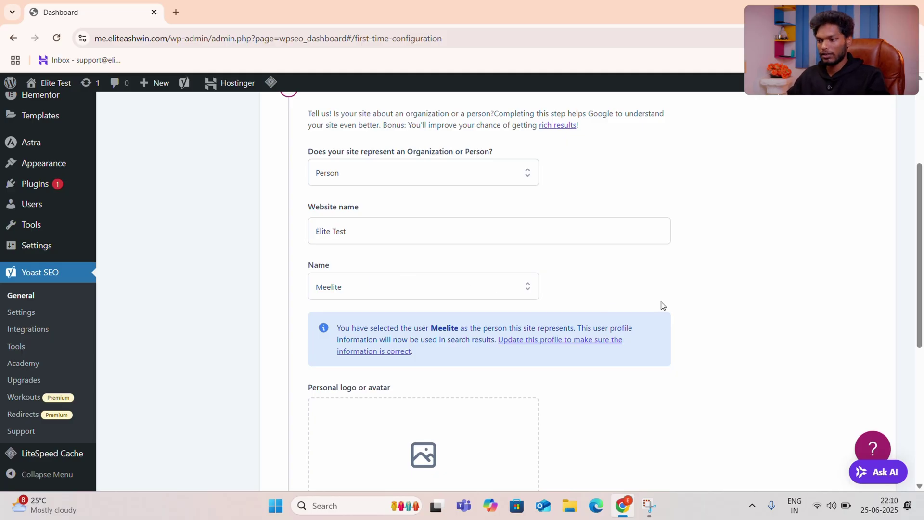
Step: Use Shadow-Black.png as the personal logo and save the site representation
scroll(663, 306, "down", 4)
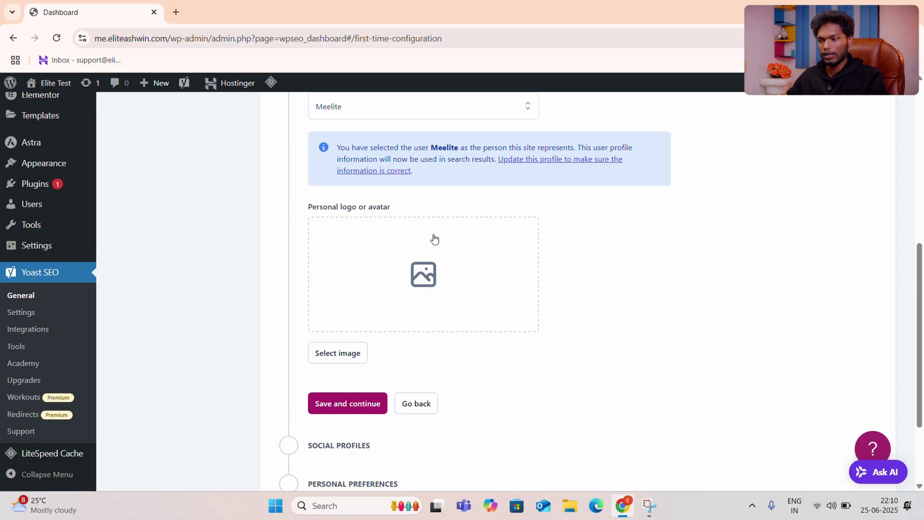
left_click(340, 409)
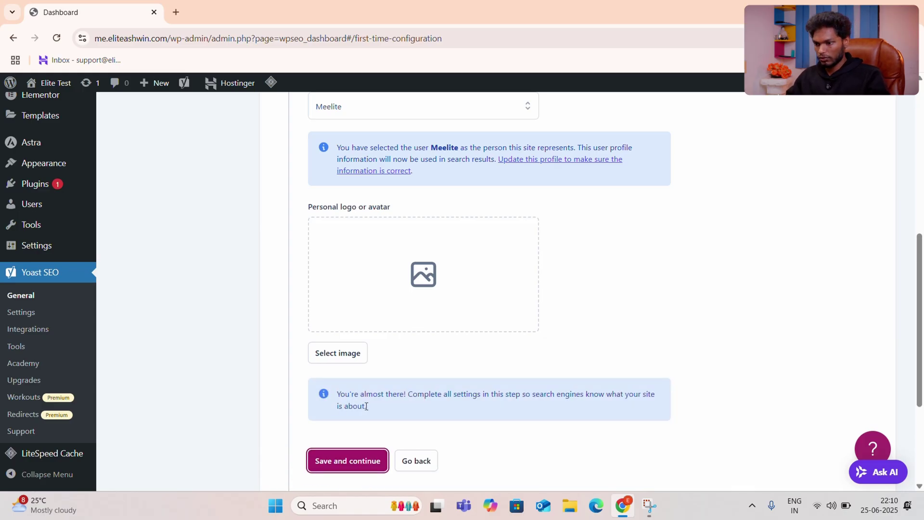
left_click_drag(352, 393, 453, 394)
left_click(499, 399)
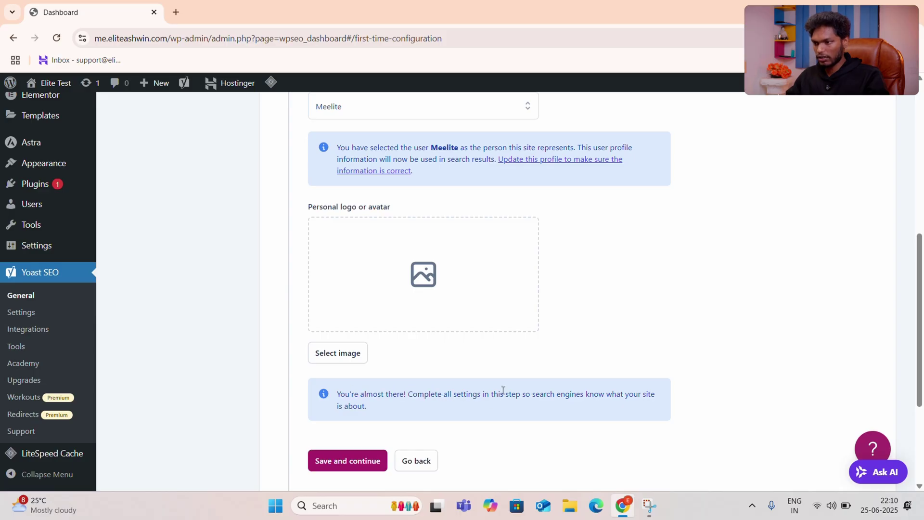
left_click(346, 352)
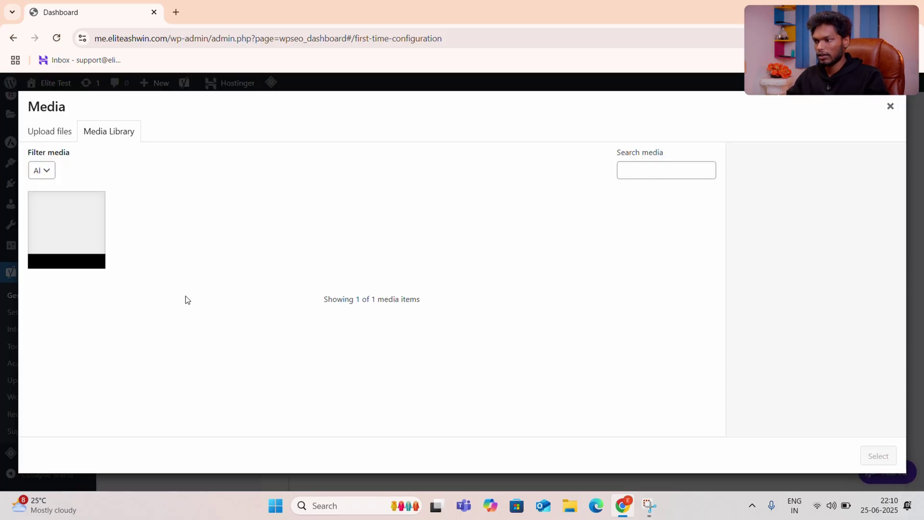
left_click(91, 247)
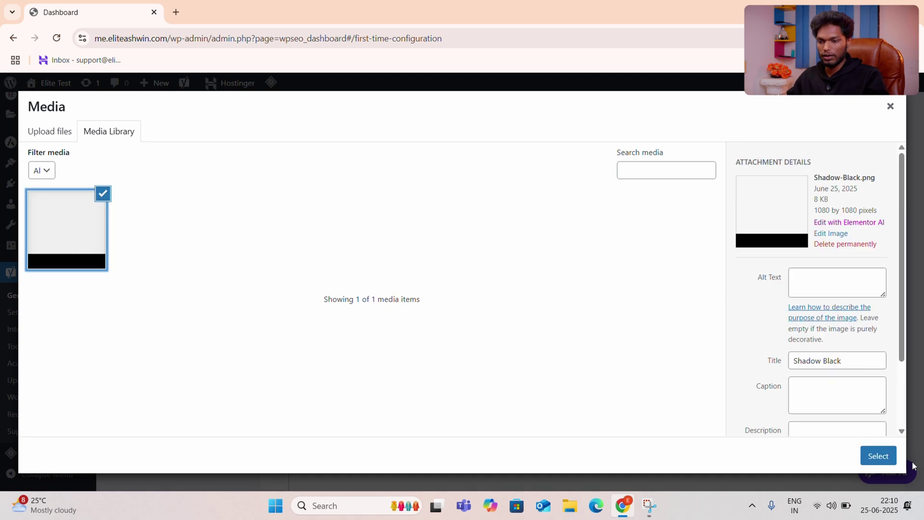
left_click(878, 456)
scroll(640, 284, "down", 2)
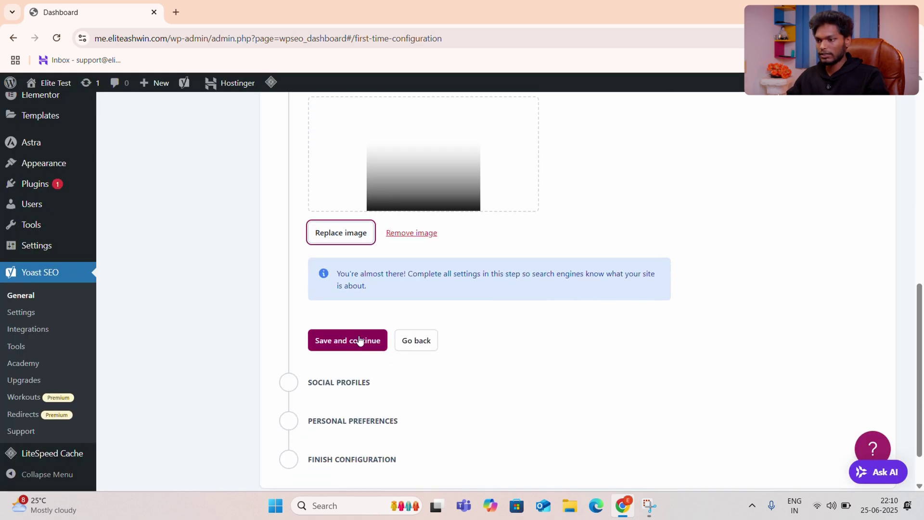
left_click(332, 347)
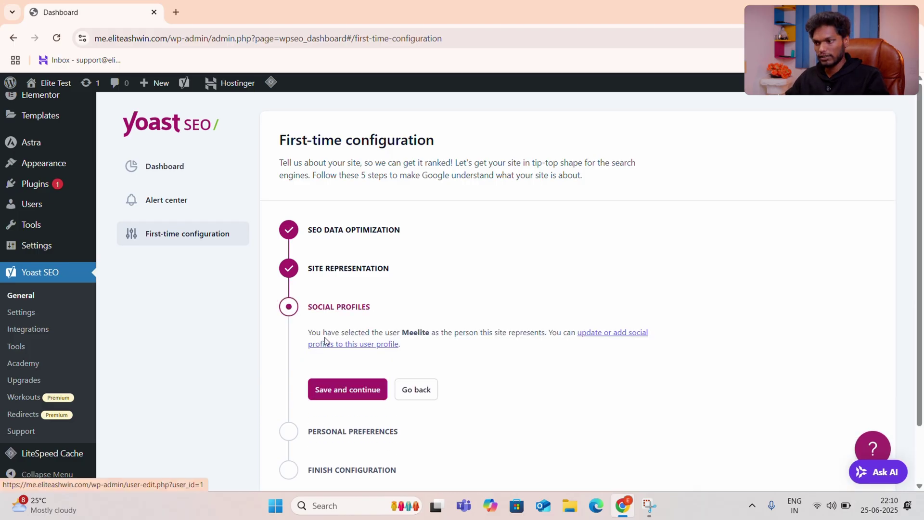
Step: Continue past the Social Profiles step without adding any profiles
scroll(448, 324, "down", 1)
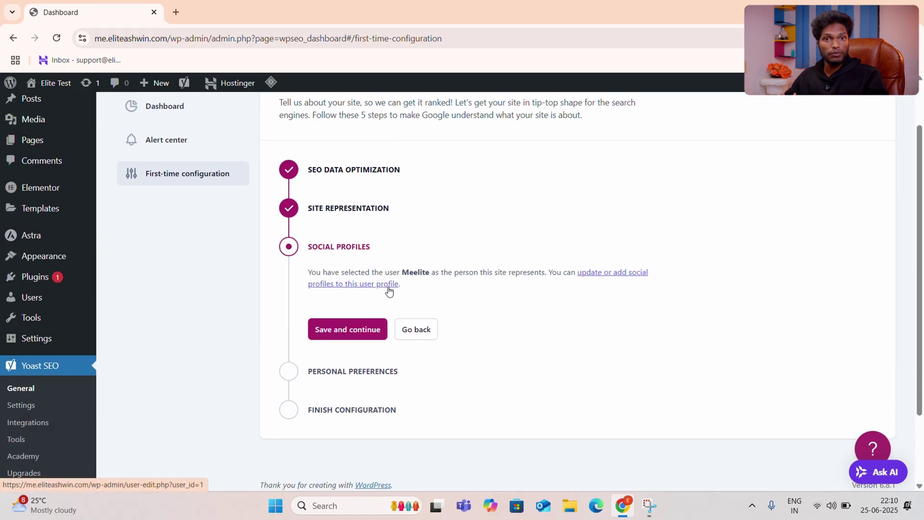
left_click(362, 336)
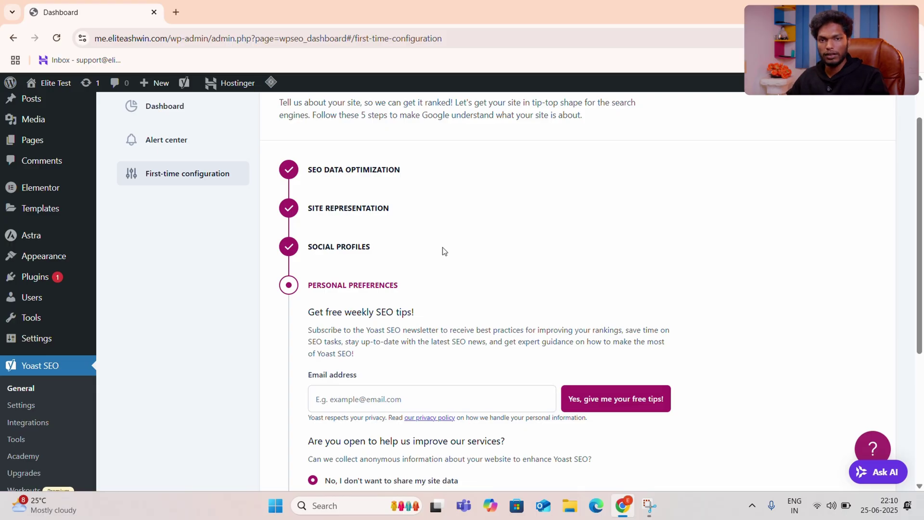
scroll(443, 250, "down", 3)
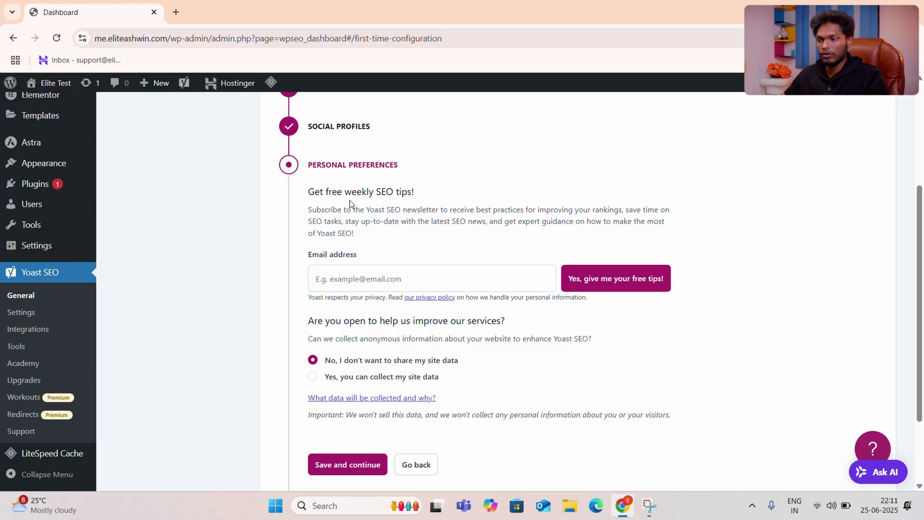
Step: Save personal preferences with no newsletter email and no site-data sharing
left_click(358, 278)
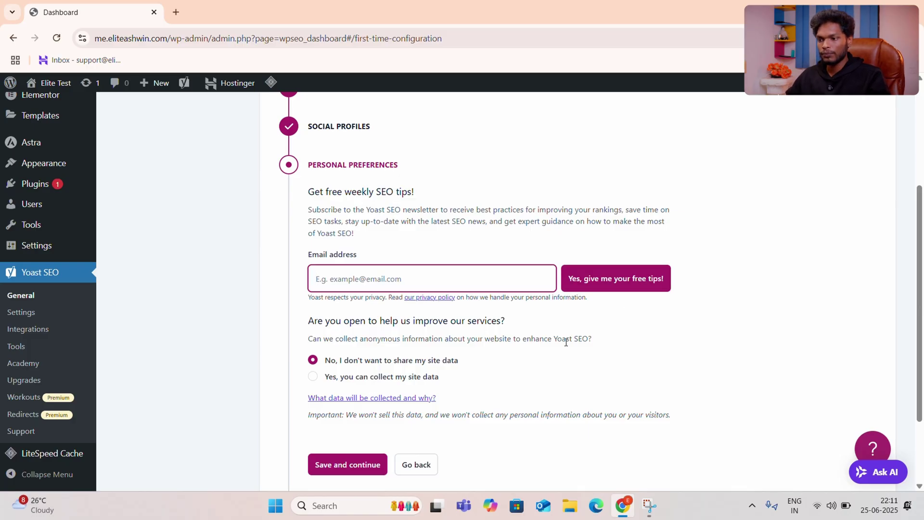
scroll(581, 301, "down", 1)
scroll(580, 301, "down", 1)
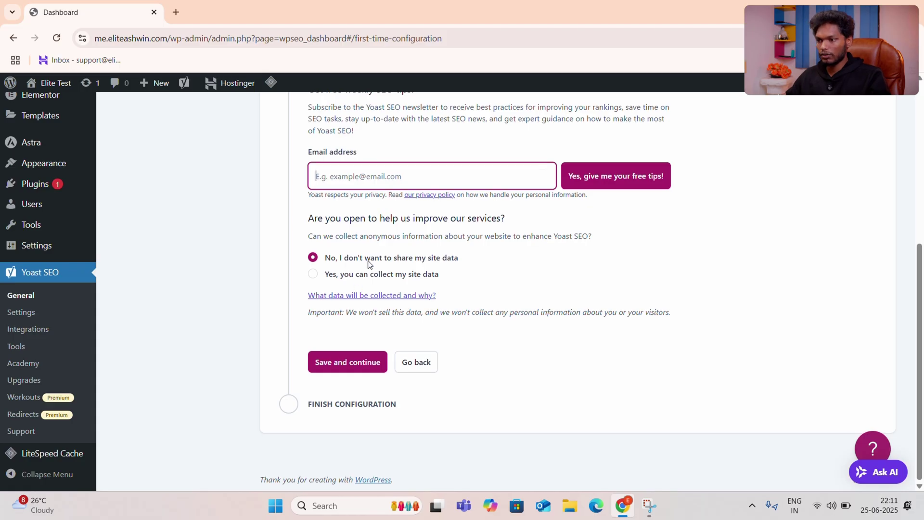
left_click(330, 371)
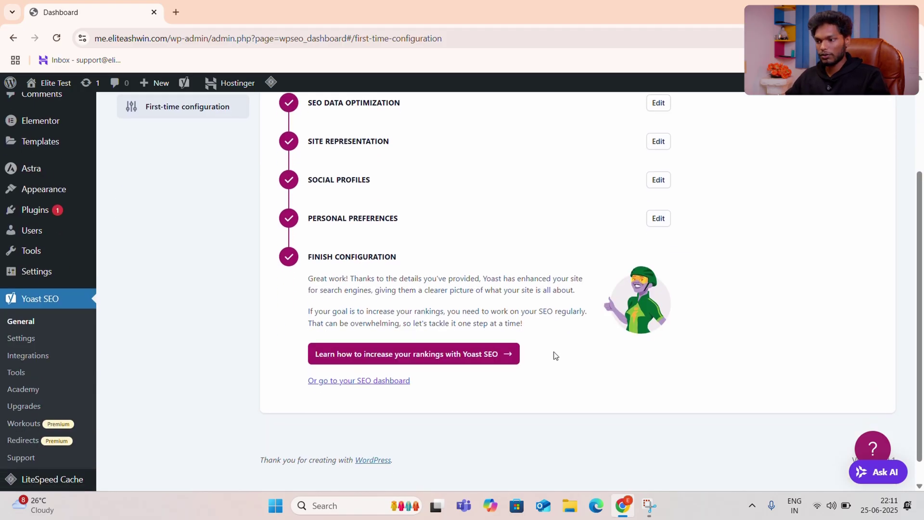
left_click(323, 404)
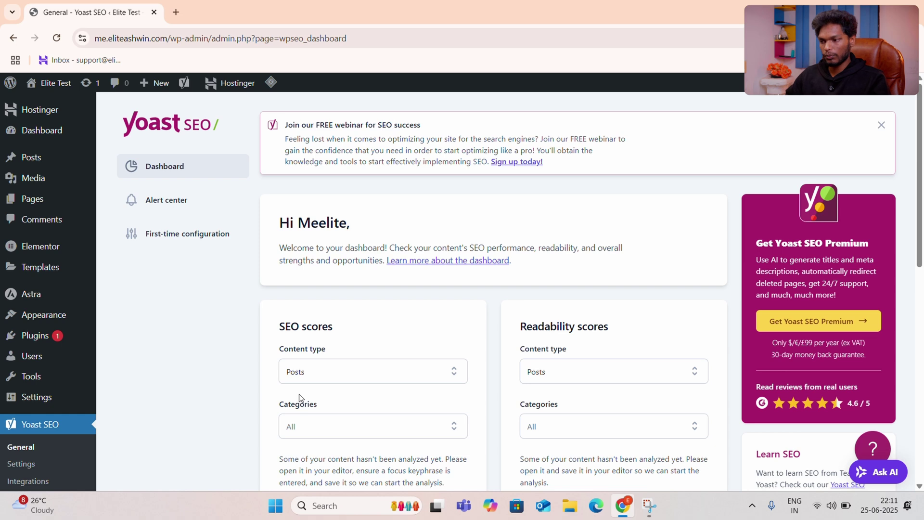
Step: Review the SEO and readability score panels with the content type kept on Posts
scroll(239, 366, "down", 7)
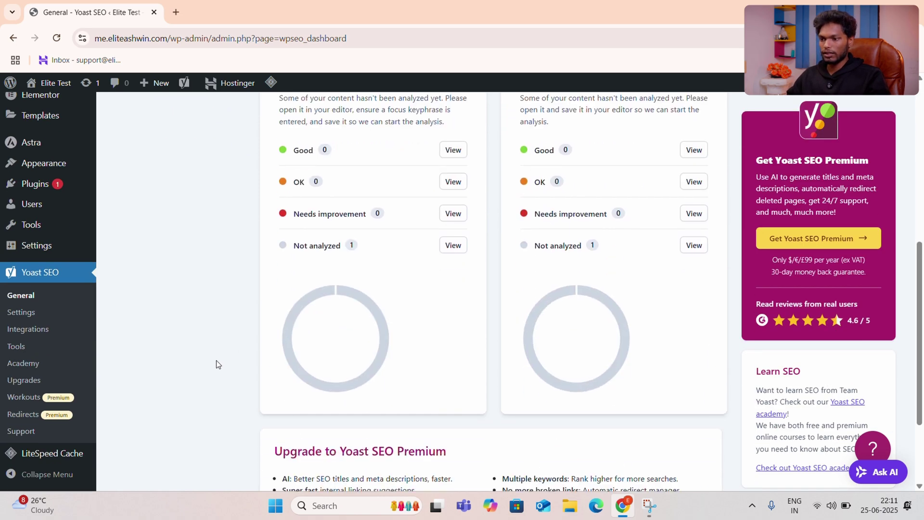
scroll(215, 360, "down", 1)
scroll(216, 360, "up", 1)
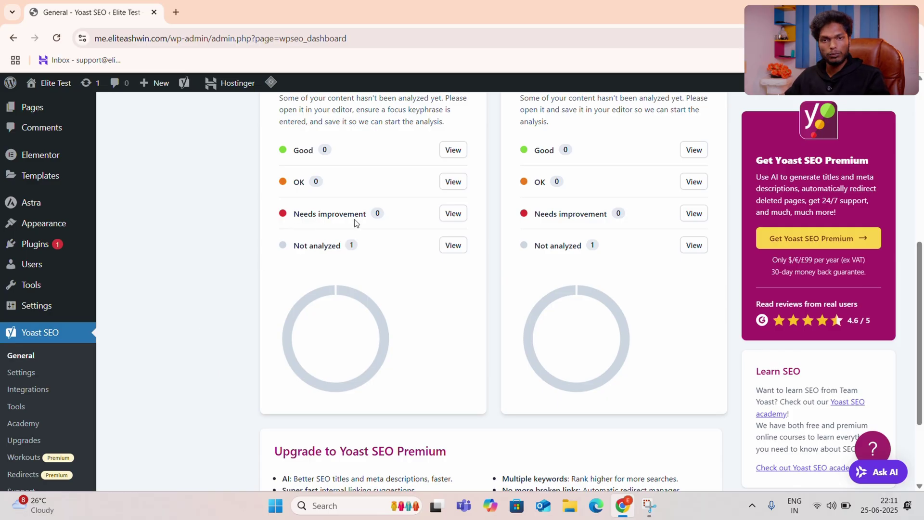
mouse_move(313, 249)
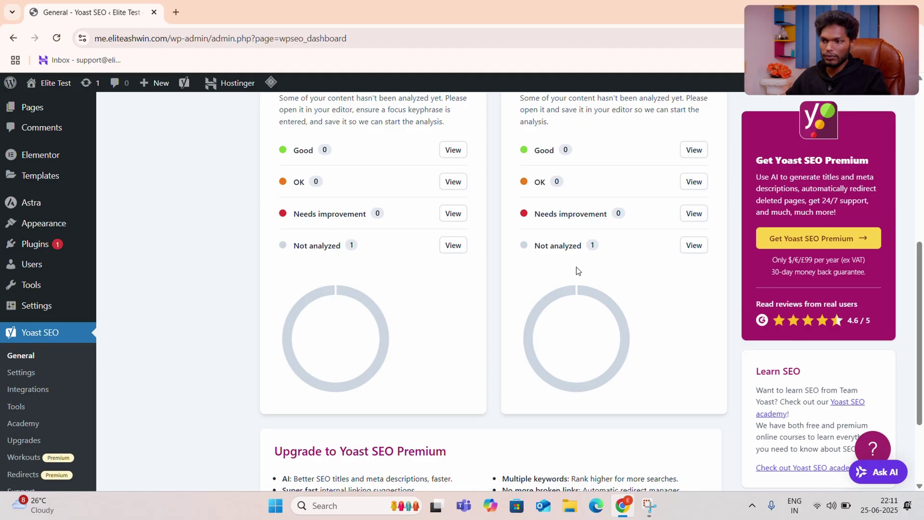
scroll(532, 269, "up", 4)
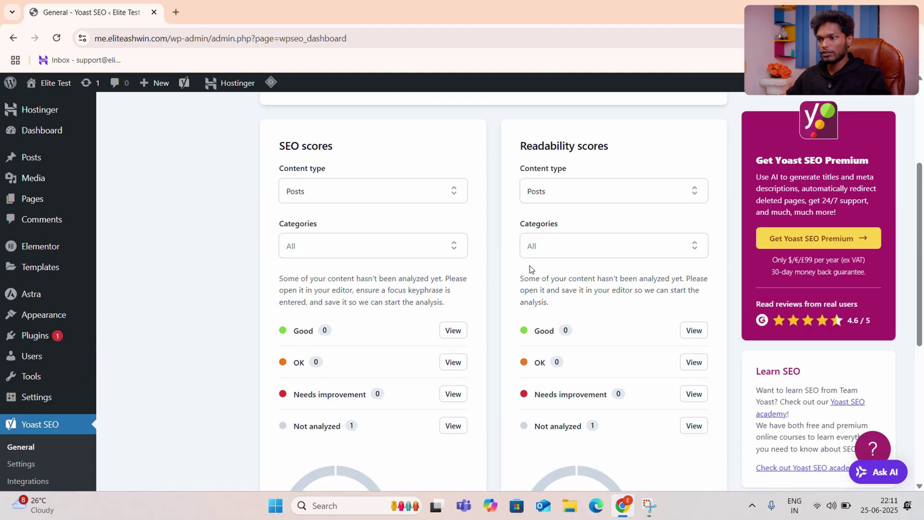
left_click(421, 192)
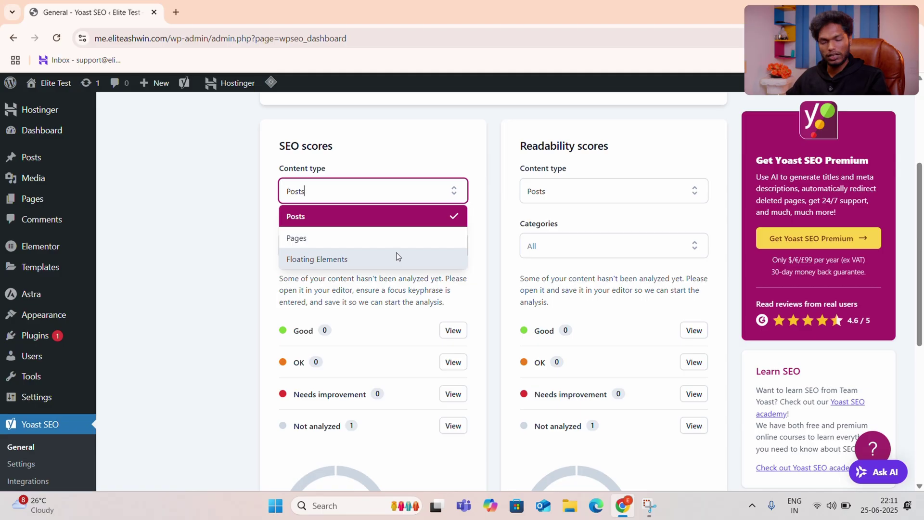
left_click(223, 233)
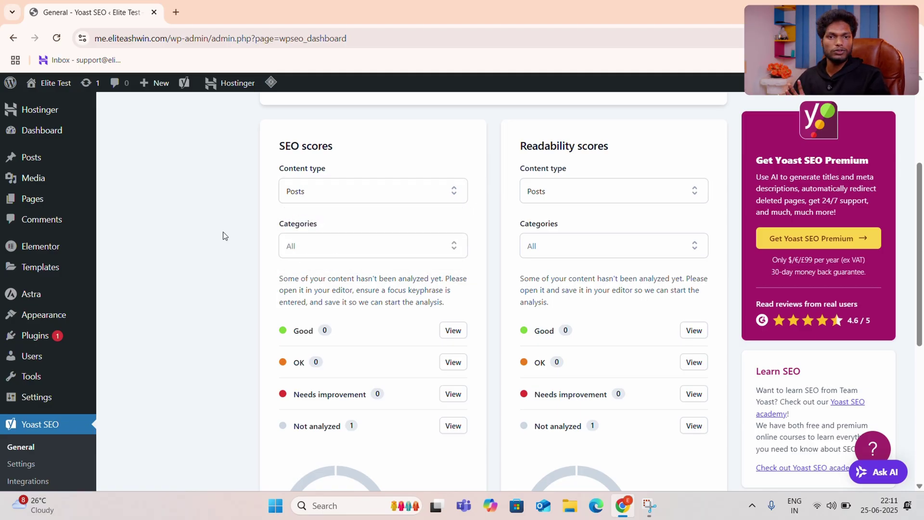
Step: Open the Hello world! post from the Posts list in the editor
mouse_move(45, 187)
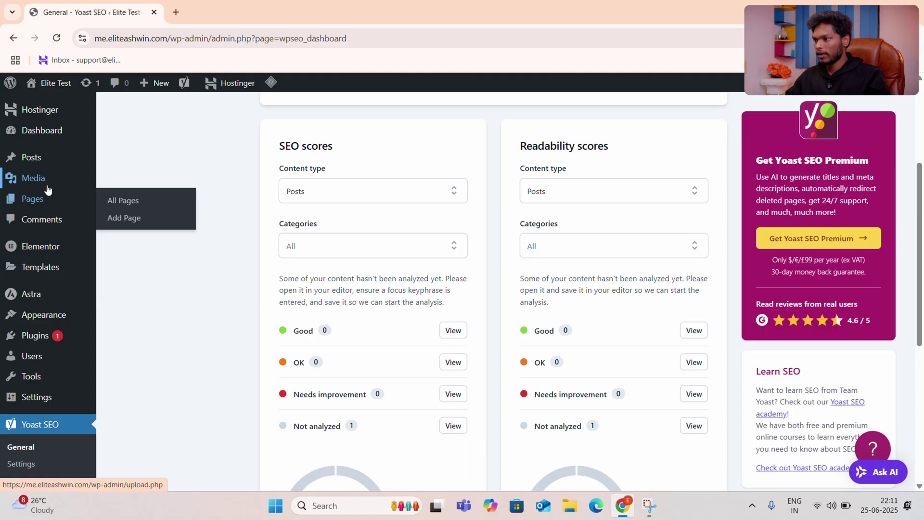
left_click(34, 157)
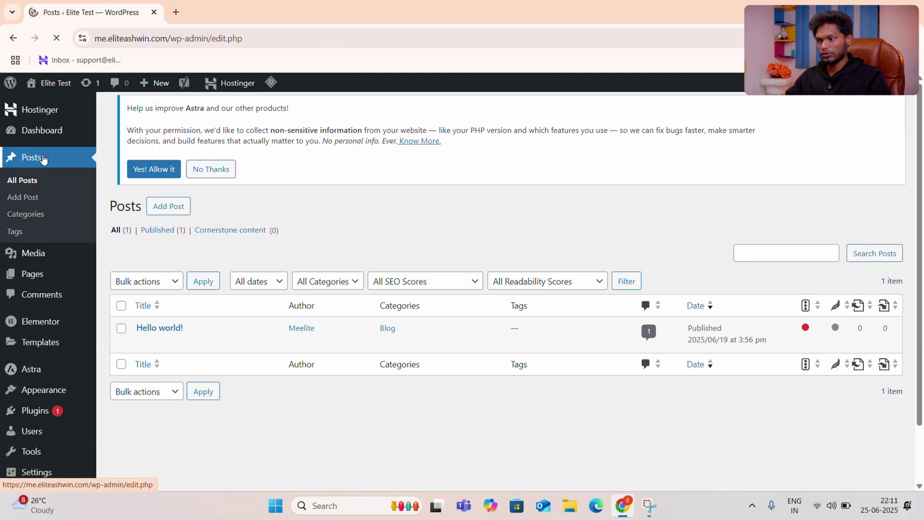
scroll(315, 210, "down", 1)
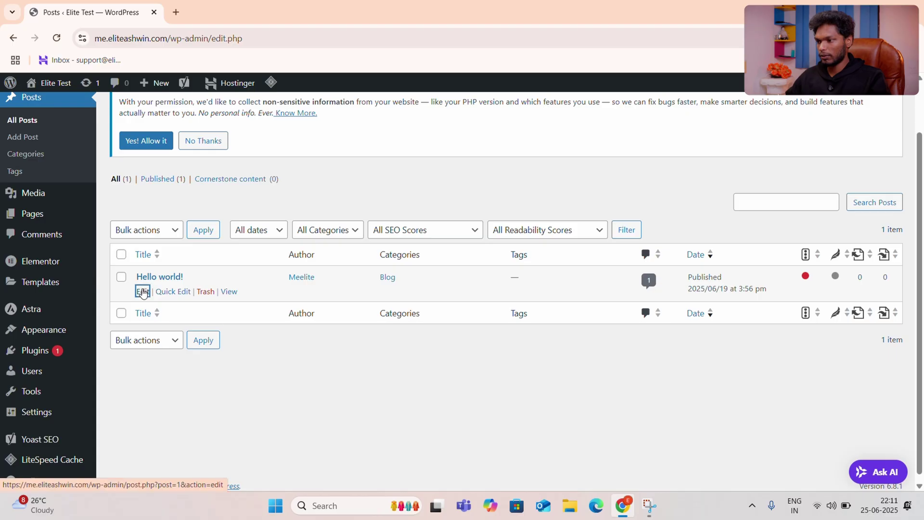
left_click(143, 292)
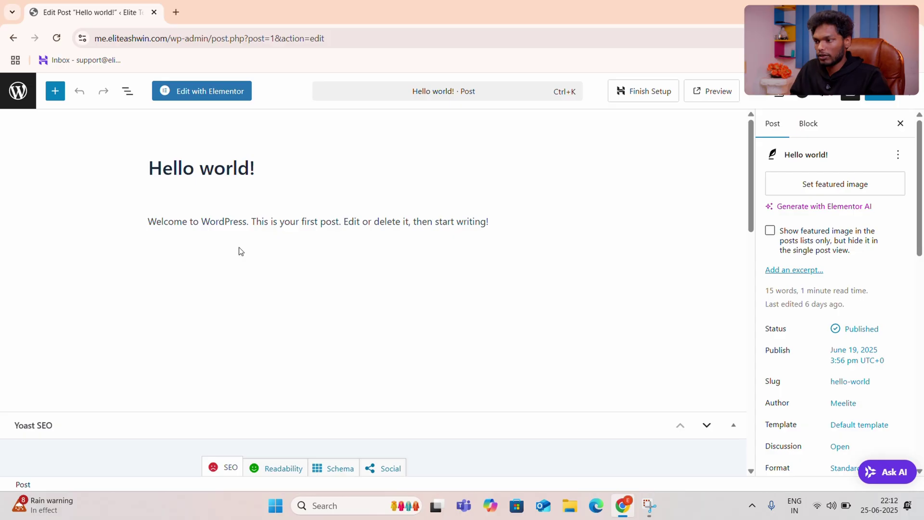
Step: Copy the welcome paragraph block
left_click(226, 222)
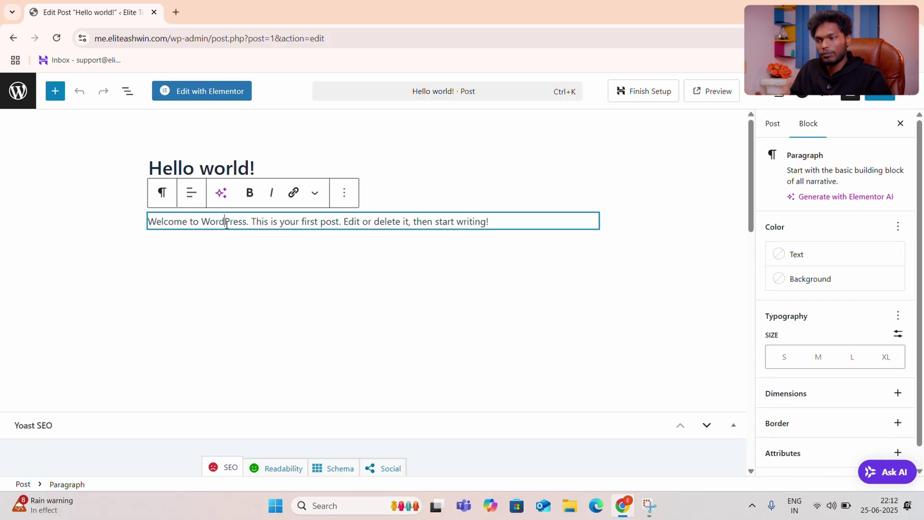
triple_click(226, 223)
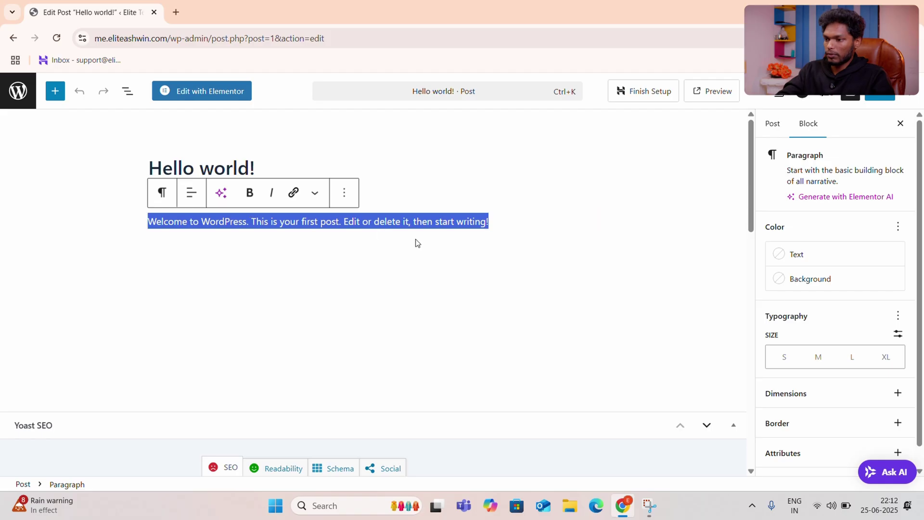
left_click(509, 223)
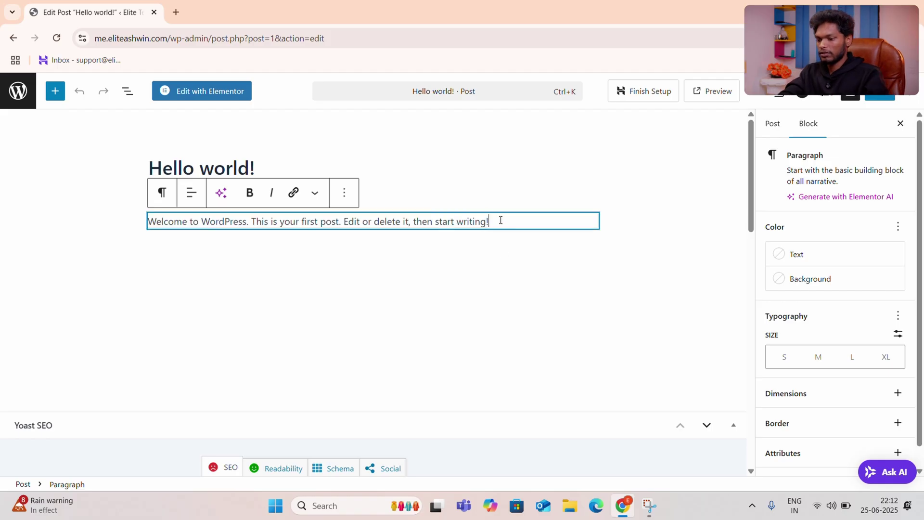
key("ctrl+c")
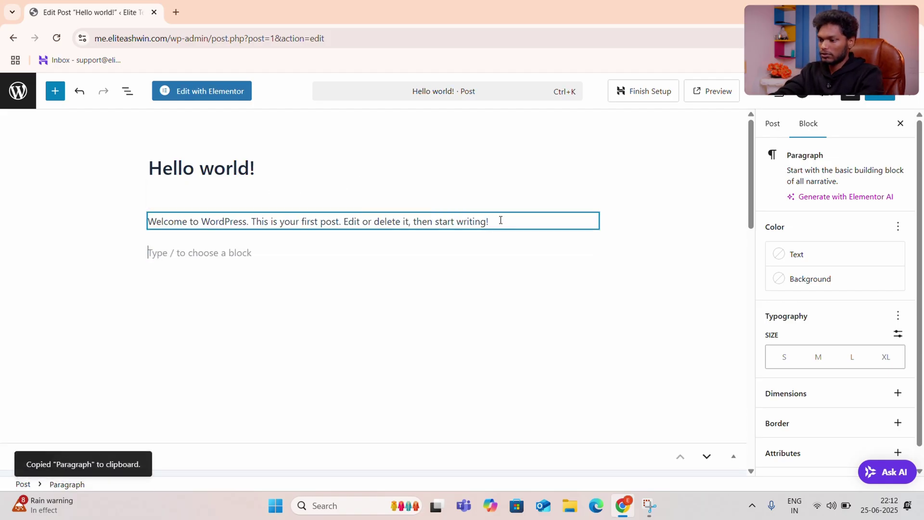
Step: Paste the welcome paragraph three more times into new blocks below it
triple_click(426, 212)
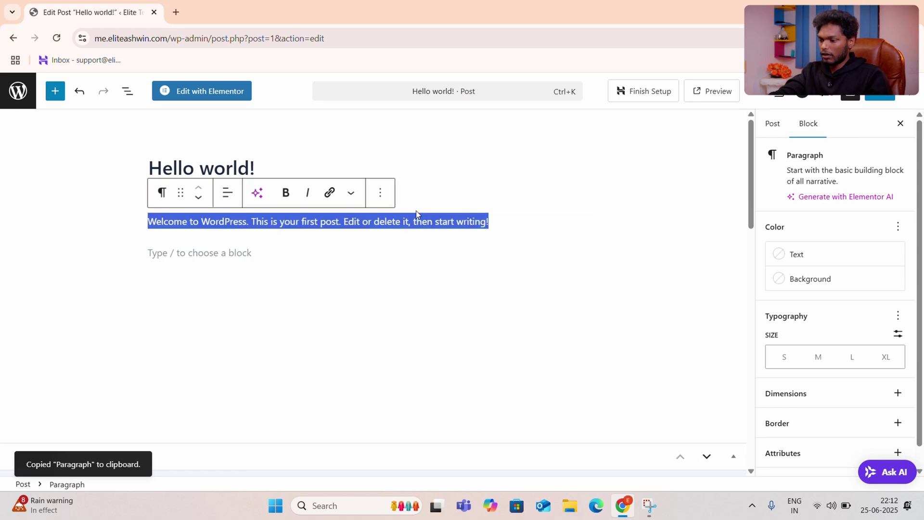
left_click(289, 253)
key("ctrl+v")
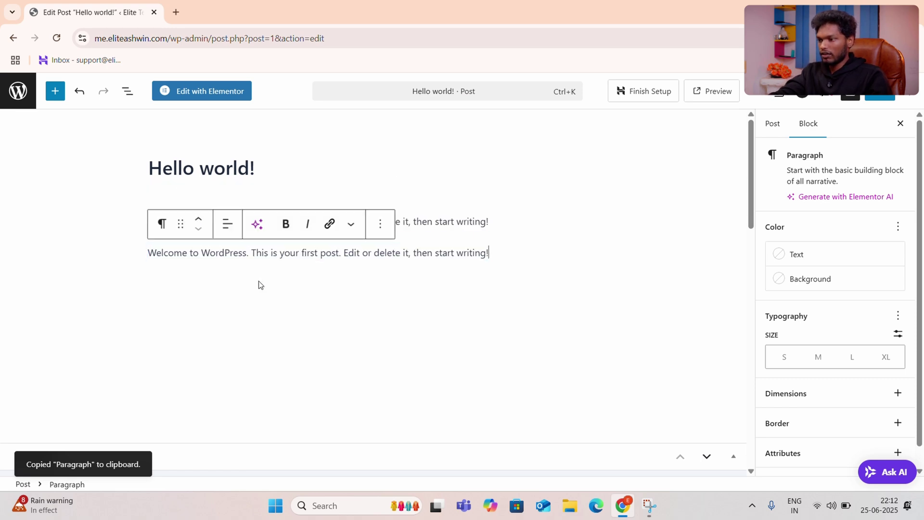
key("Return")
key("ctrl+v")
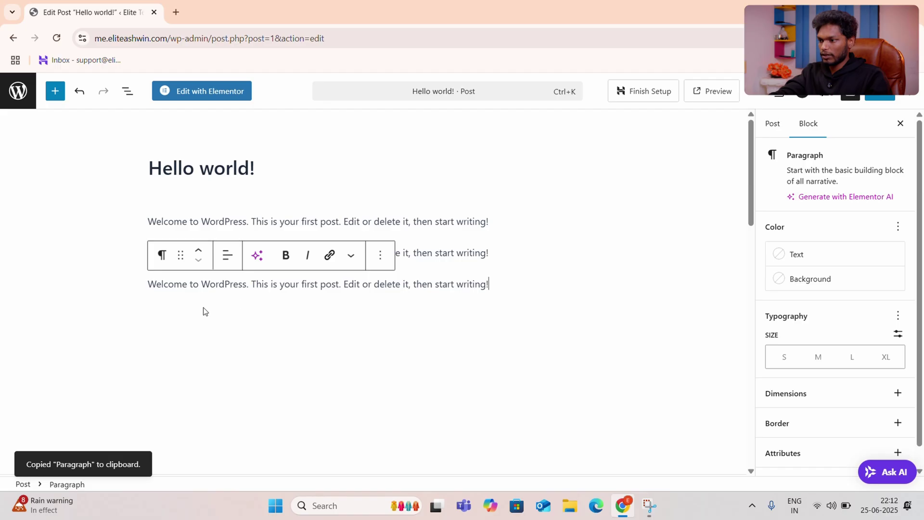
key("Return")
key("ctrl+v")
key("Return")
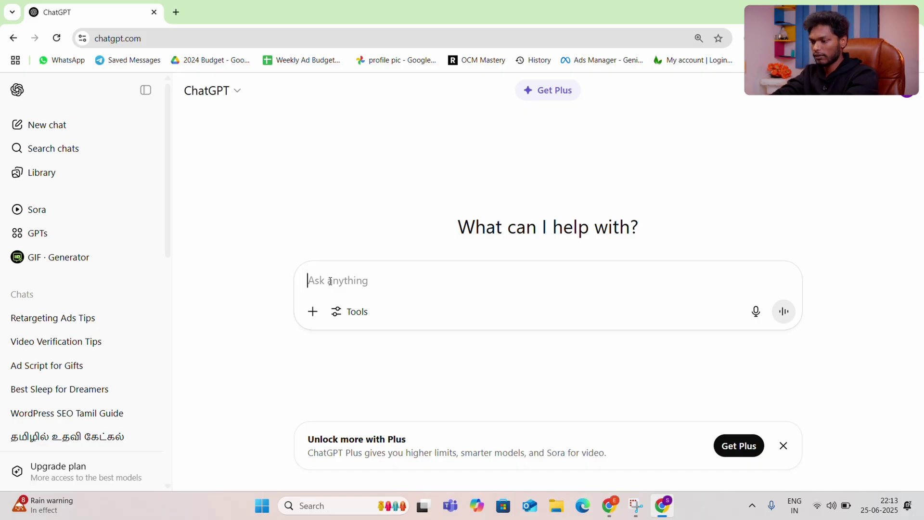
Step: Ask ChatGPT to create a 500-word digital marketing blog with a title
type("cret")
key("BackSpace")
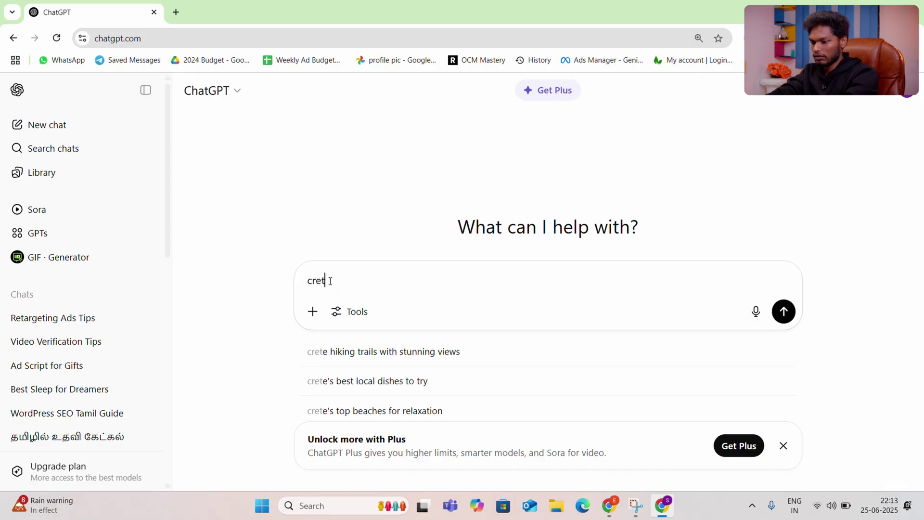
type("ate me a blog for digital marketing title. blog length 500 words")
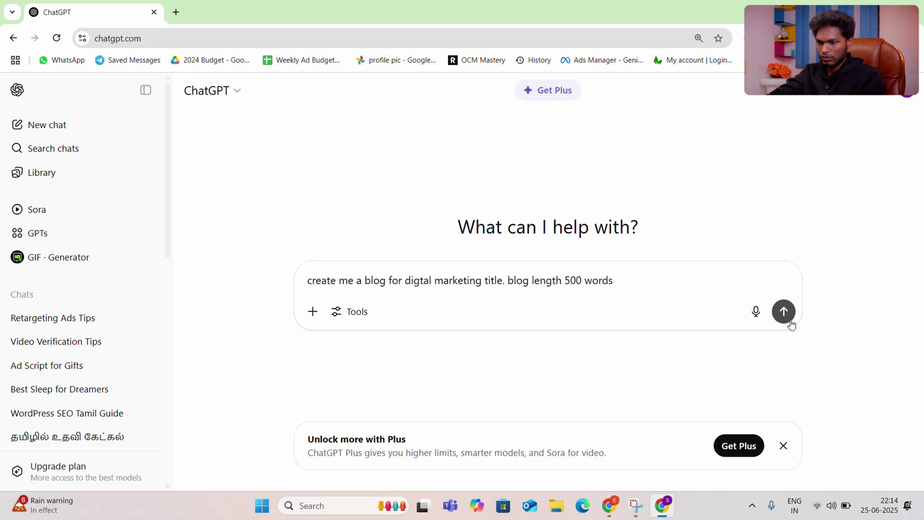
left_click(783, 318)
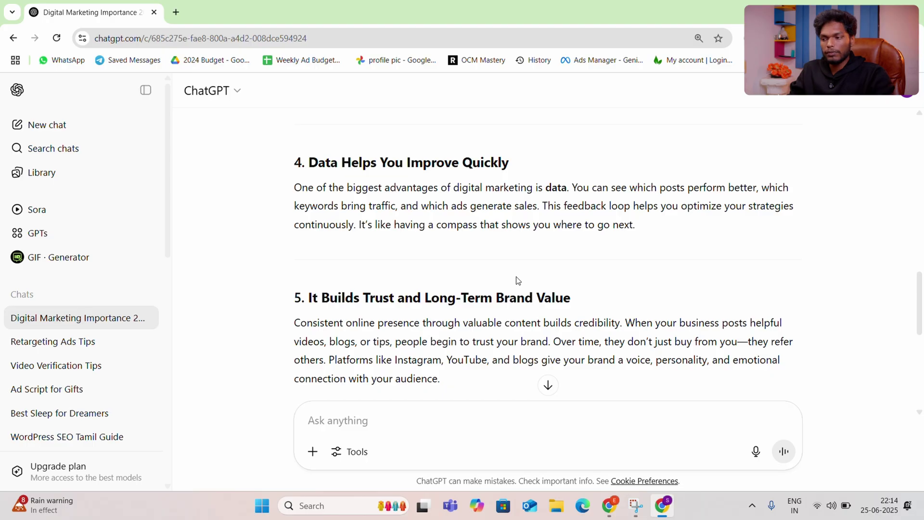
Step: Scroll through the generated blog and select its text
scroll(478, 262, "down", 7)
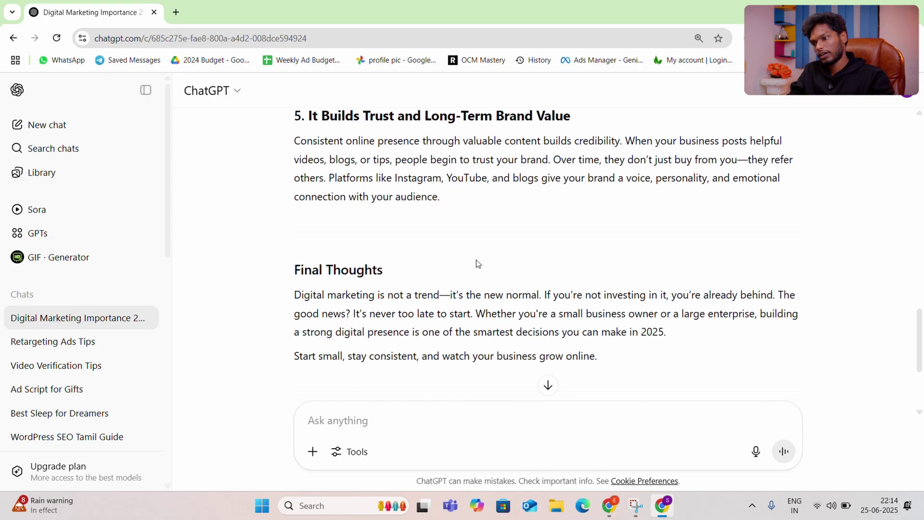
scroll(477, 260, "up", 10)
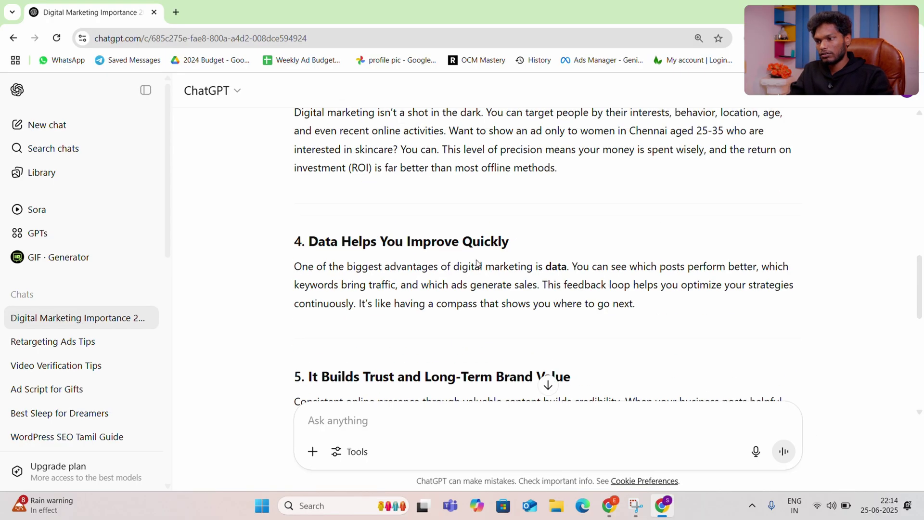
scroll(477, 263, "down", 10)
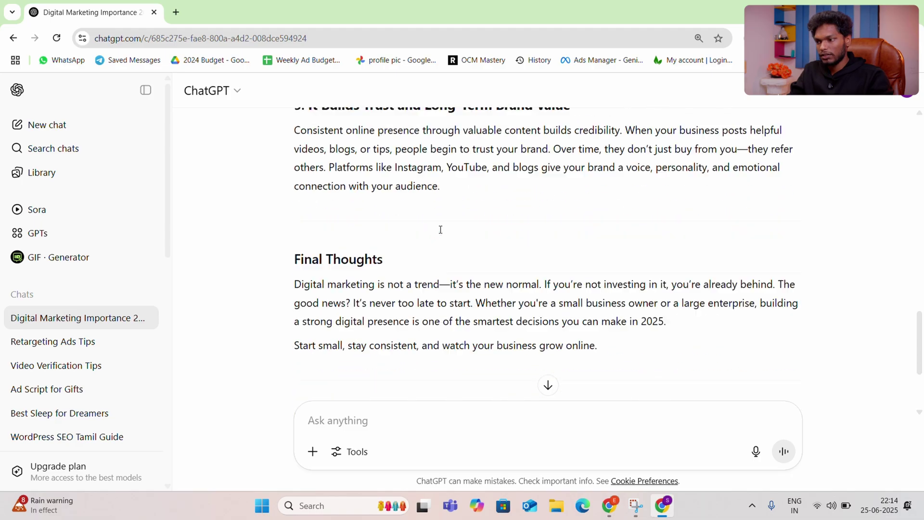
left_click_drag(623, 196, 277, 251)
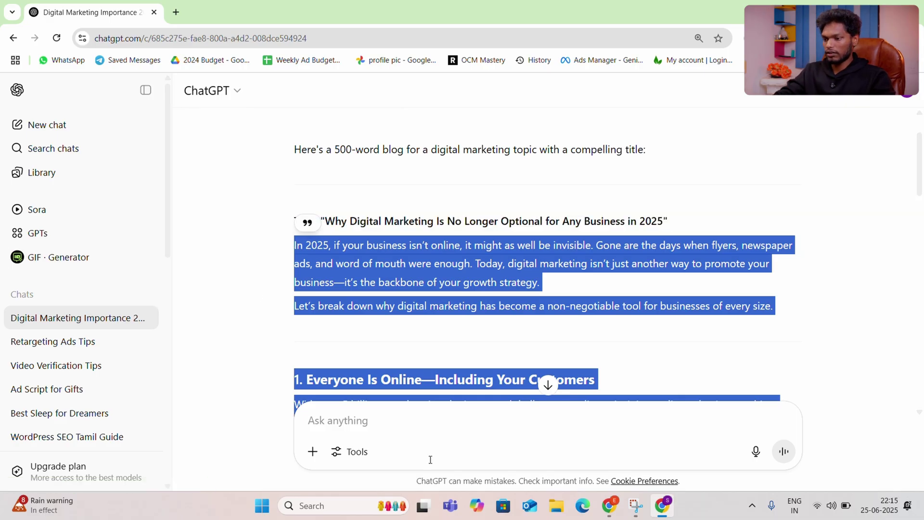
Step: Delete the duplicated welcome paragraphs from the Hello world! post
left_click(609, 505)
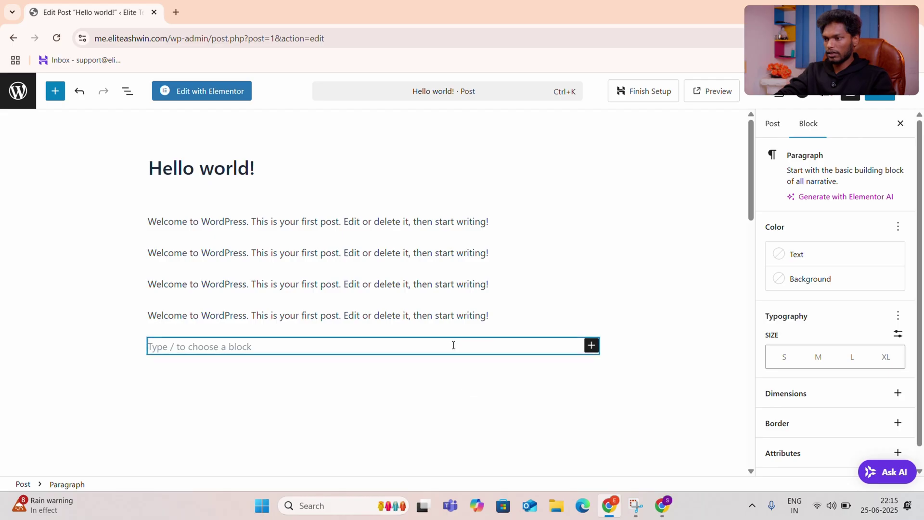
left_click_drag(490, 318, 149, 254)
key("BackSpace")
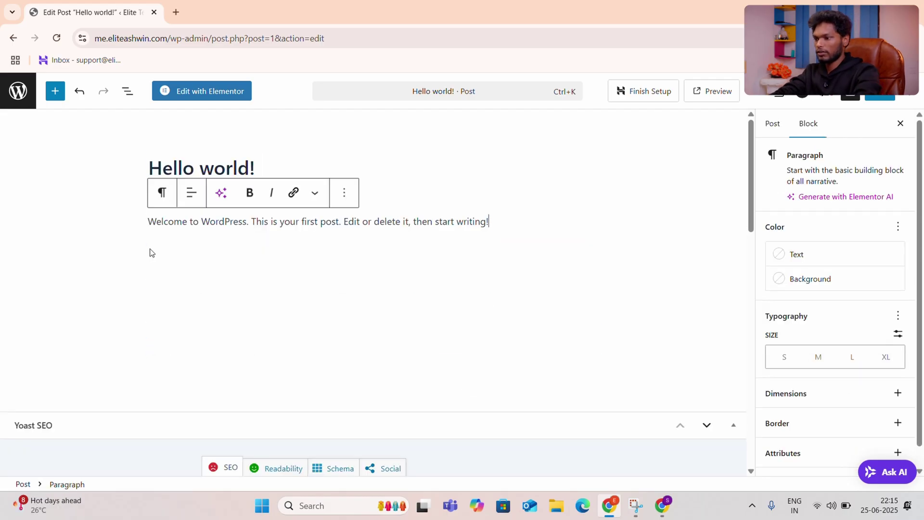
Step: Paste the ChatGPT article into a new paragraph below the welcome line
key("Return")
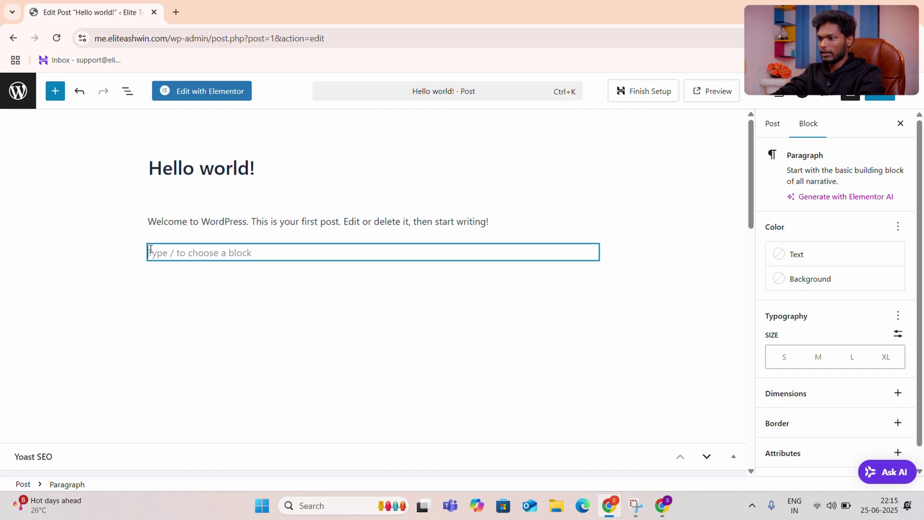
key("ctrl+v")
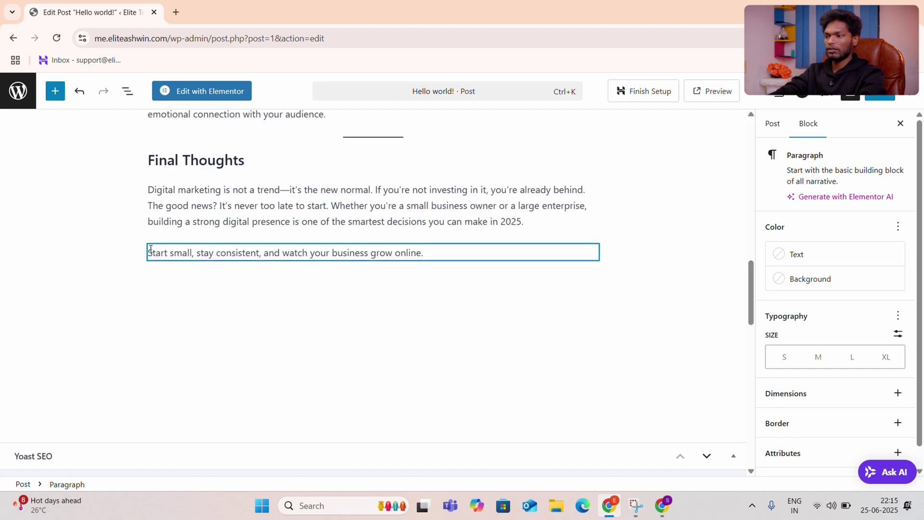
scroll(183, 246, "up", 10)
scroll(183, 247, "up", 6)
scroll(183, 244, "down", 3)
scroll(183, 245, "down", 15)
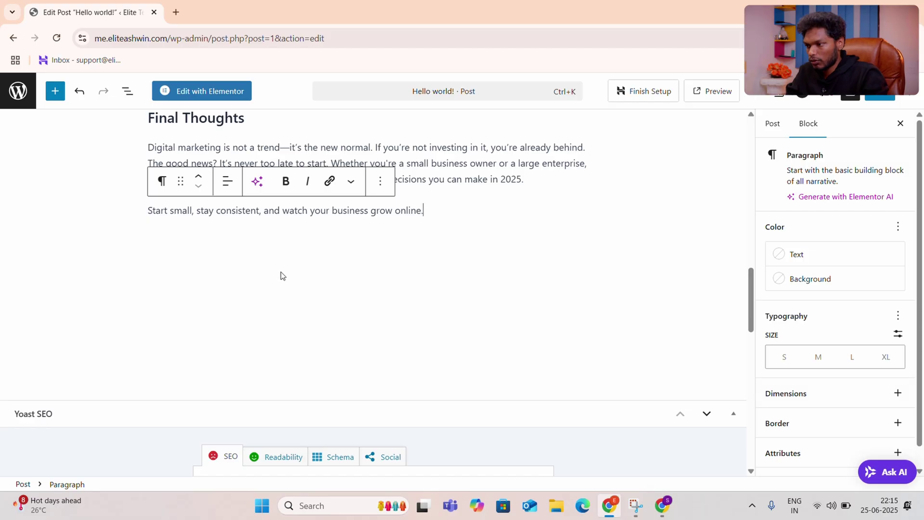
scroll(280, 272, "down", 1)
scroll(280, 268, "down", 3)
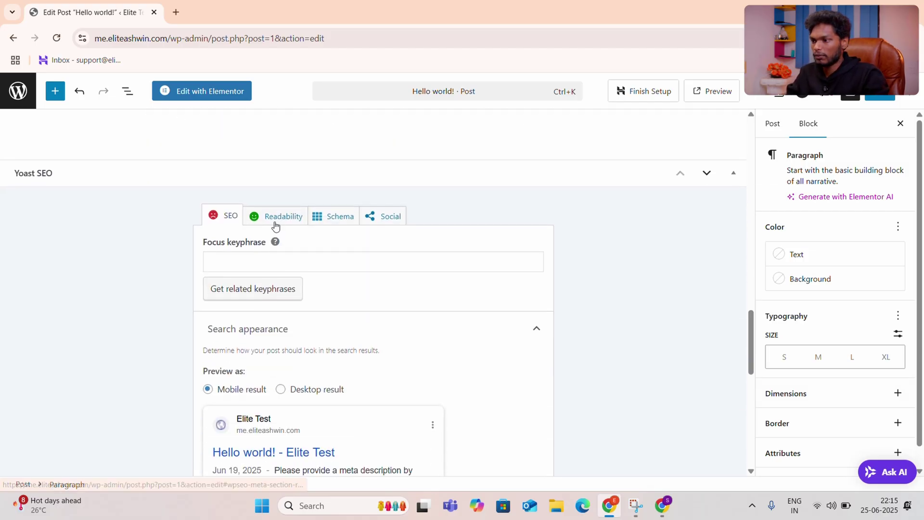
Step: Check Yoast readability's 27.9% transition words result and open its help link's context menu
left_click(273, 221)
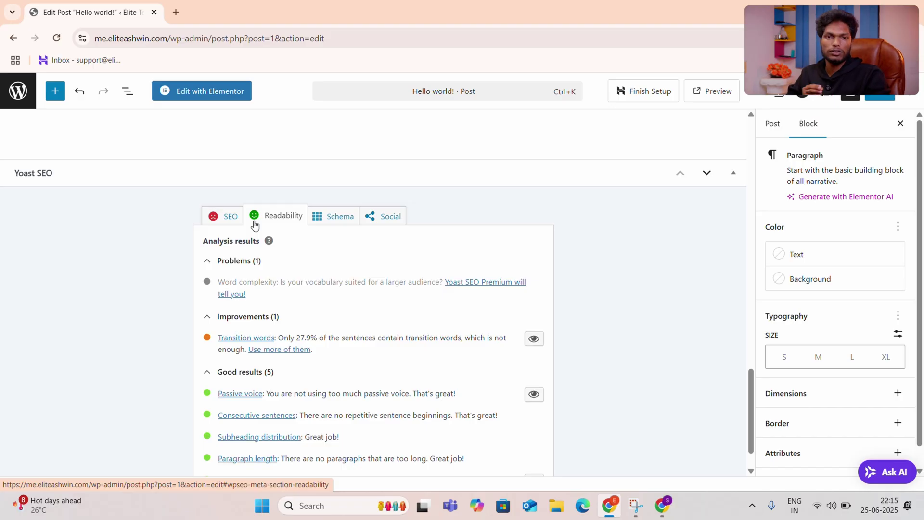
scroll(254, 224, "down", 1)
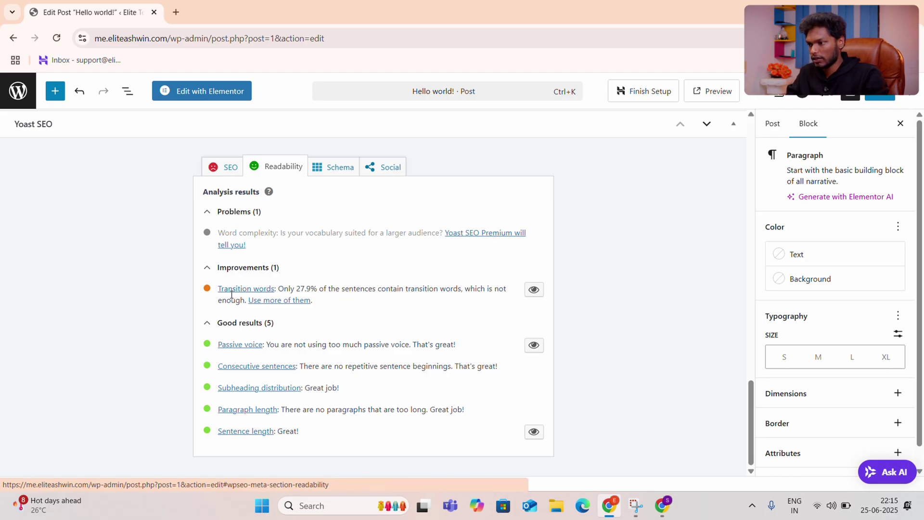
left_click_drag(296, 288, 317, 290)
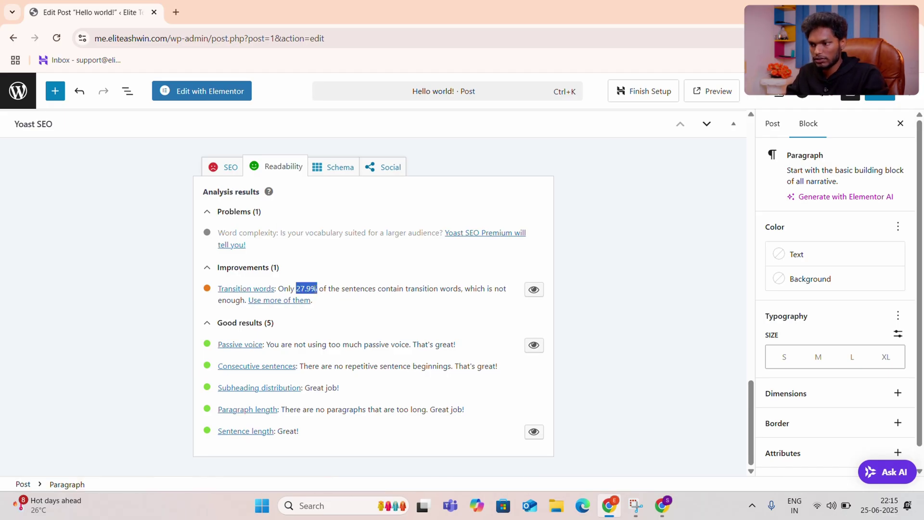
left_click(338, 300)
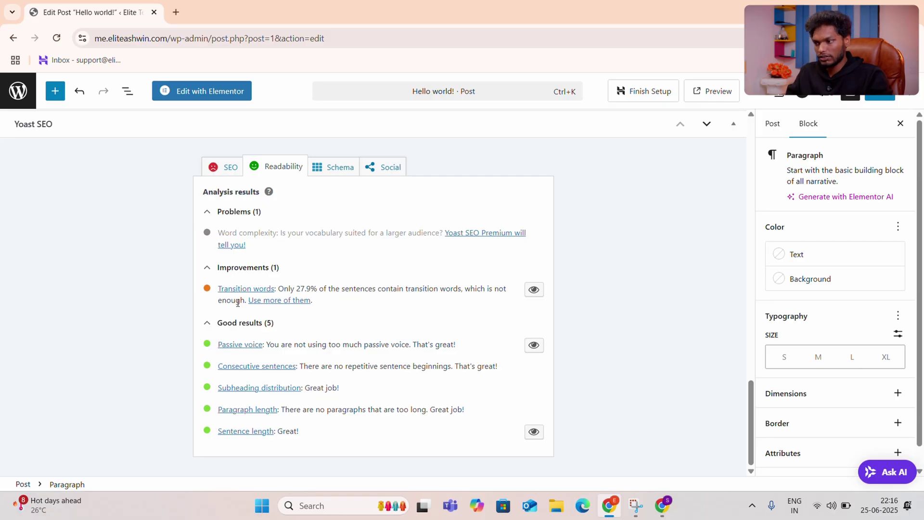
right_click(296, 307)
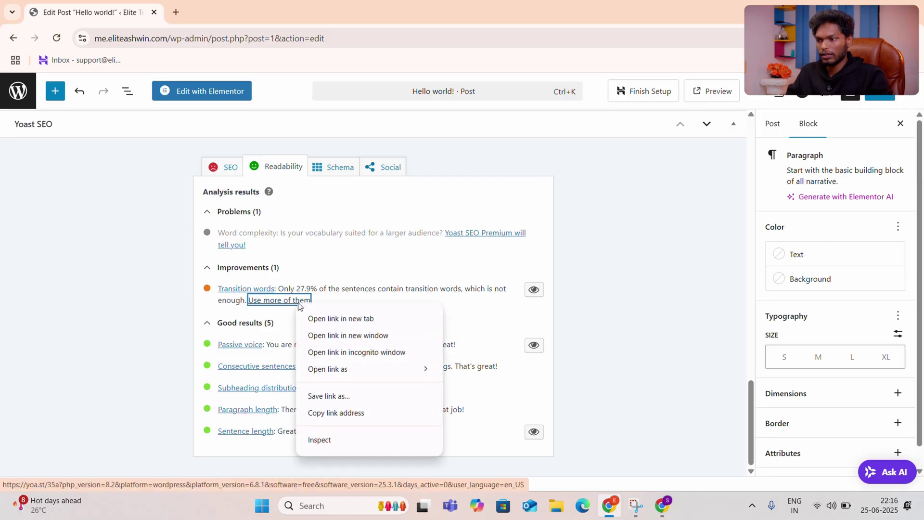
left_click(316, 318)
left_click(231, 12)
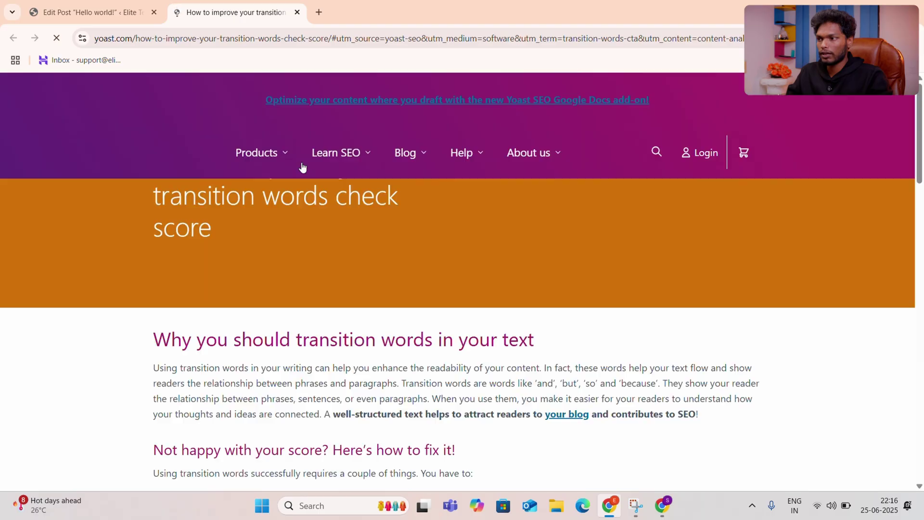
scroll(347, 226, "down", 6)
scroll(332, 252, "down", 7)
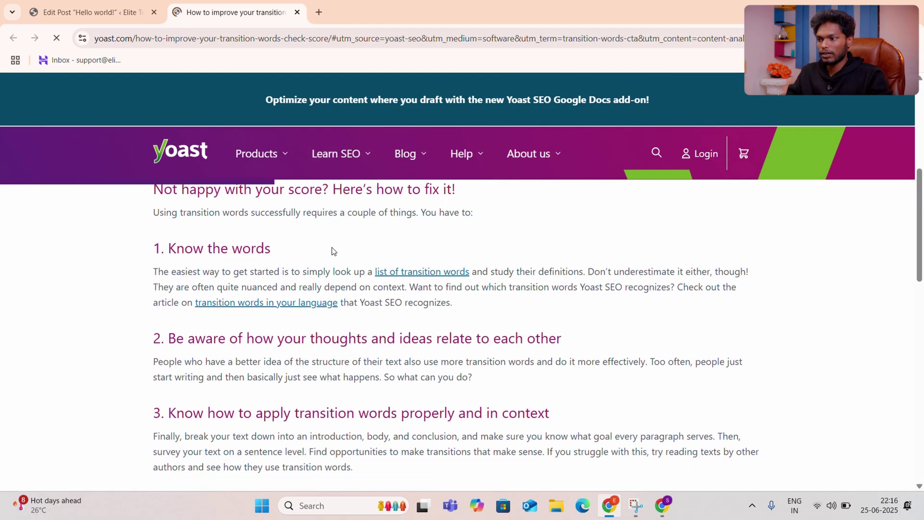
scroll(337, 253, "up", 4)
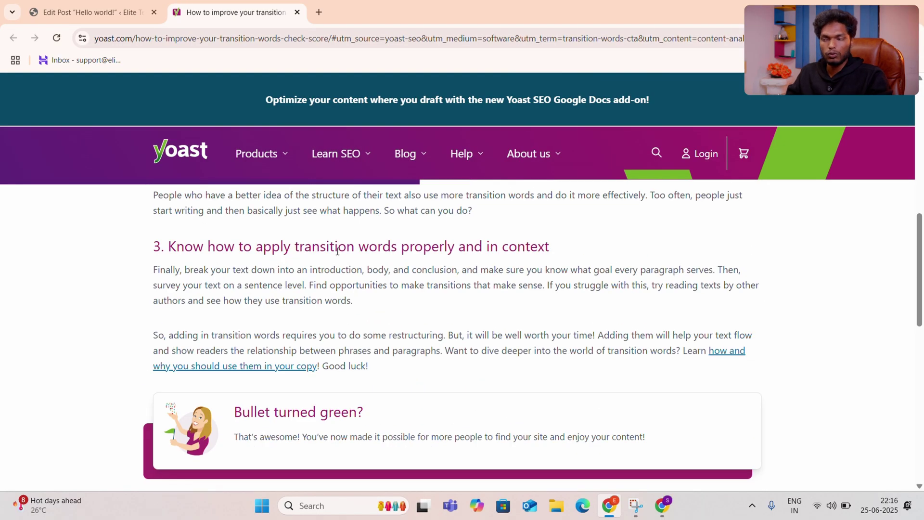
left_click(296, 12)
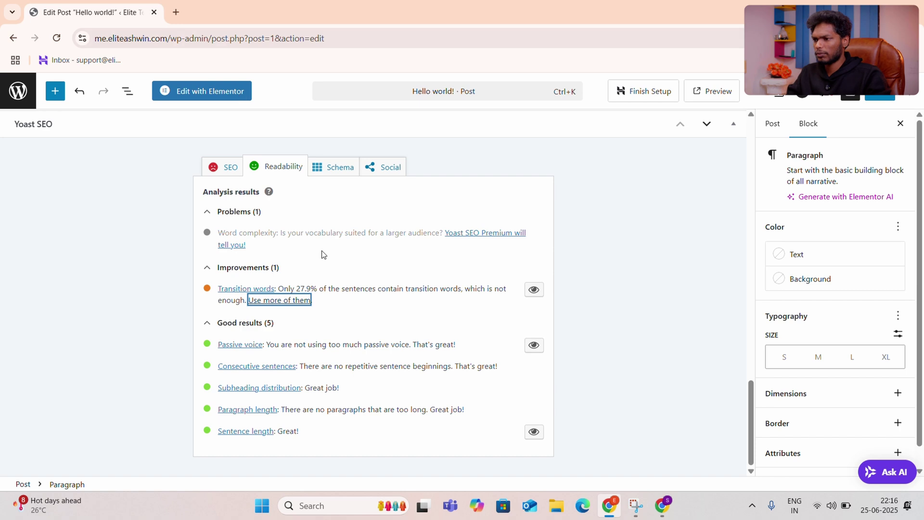
Step: Set the Yoast focus keyphrase to 'digital marketing'
scroll(245, 256, "up", 4)
left_click(227, 348)
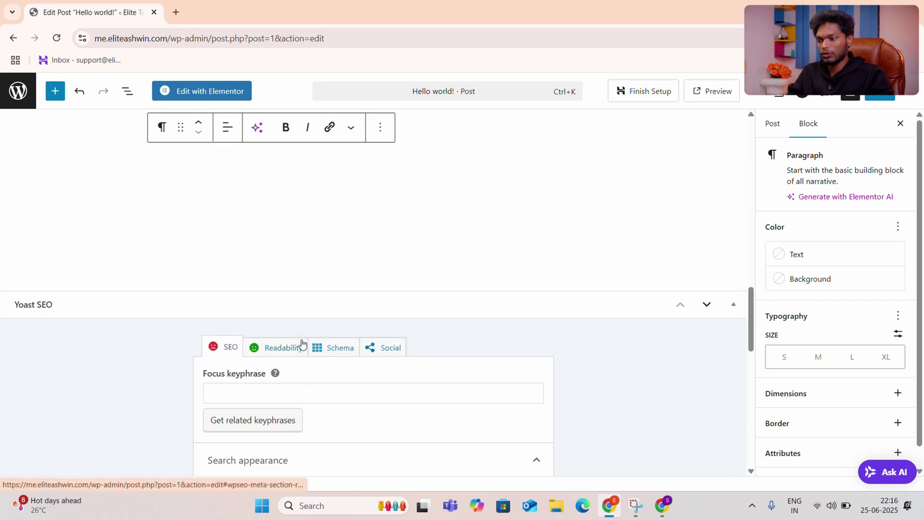
scroll(472, 343, "down", 3)
scroll(471, 343, "down", 1)
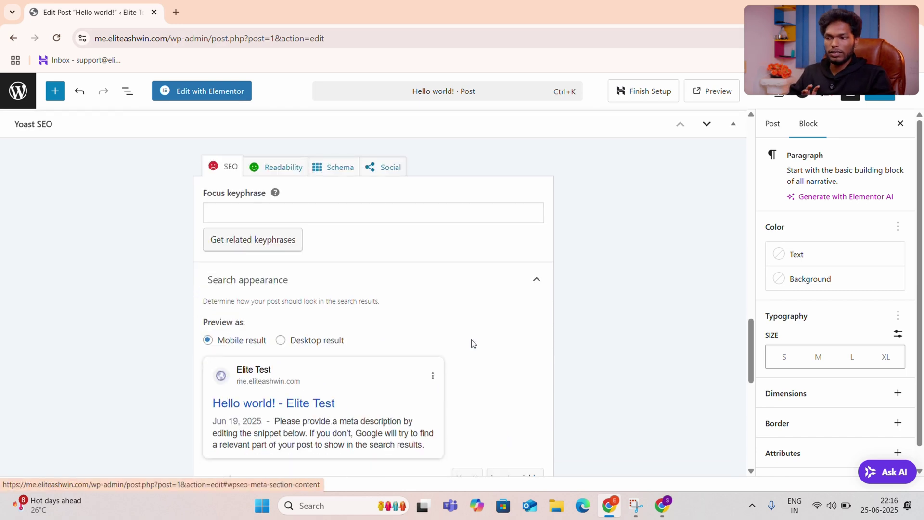
scroll(471, 344, "down", 2)
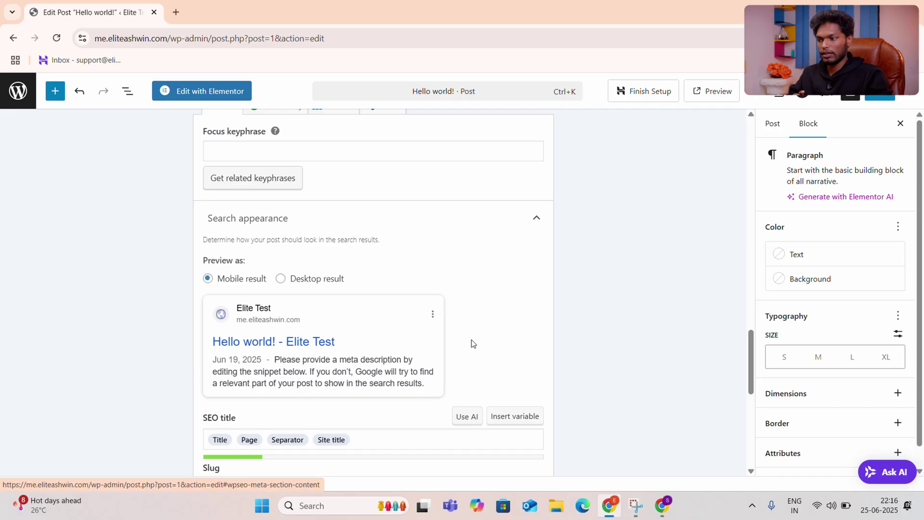
scroll(472, 344, "down", 3)
scroll(471, 344, "up", 5)
left_click(239, 215)
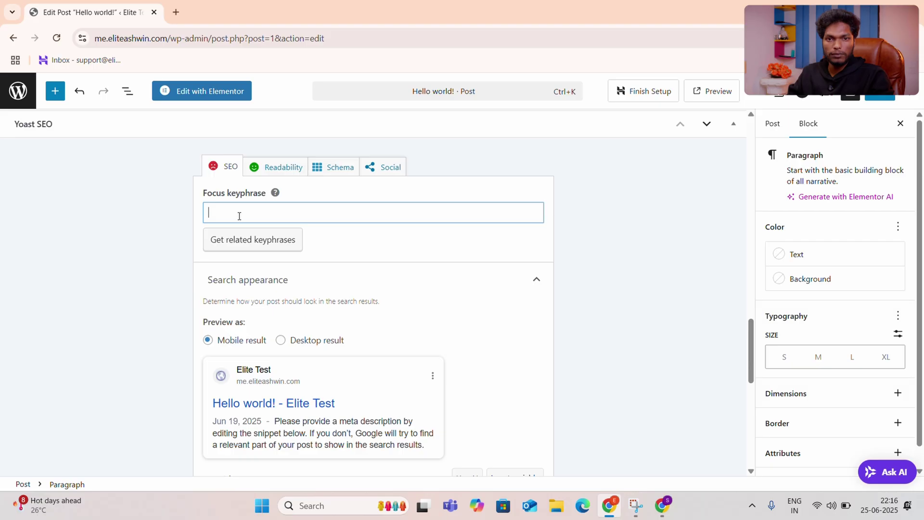
type("digital marketing")
left_click(347, 246)
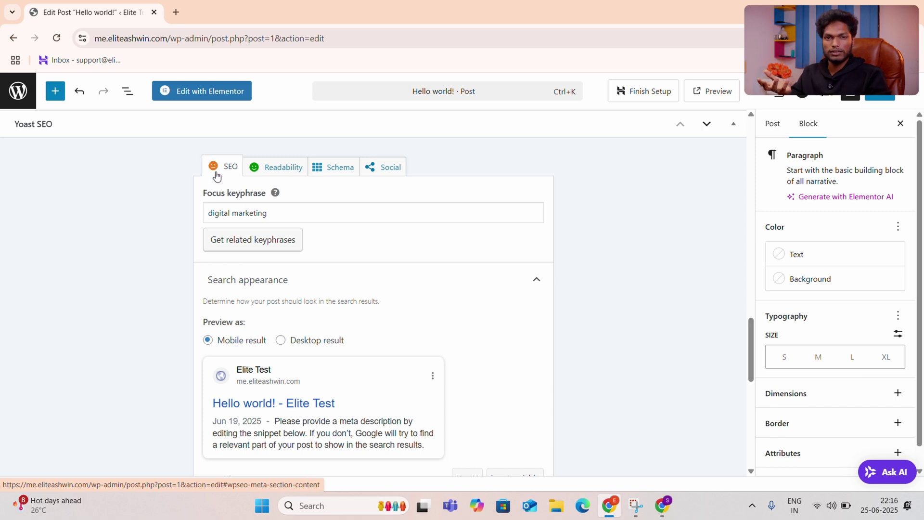
Step: Copy the keyphrase and paste it over the default SEO title variables
scroll(360, 234, "down", 1)
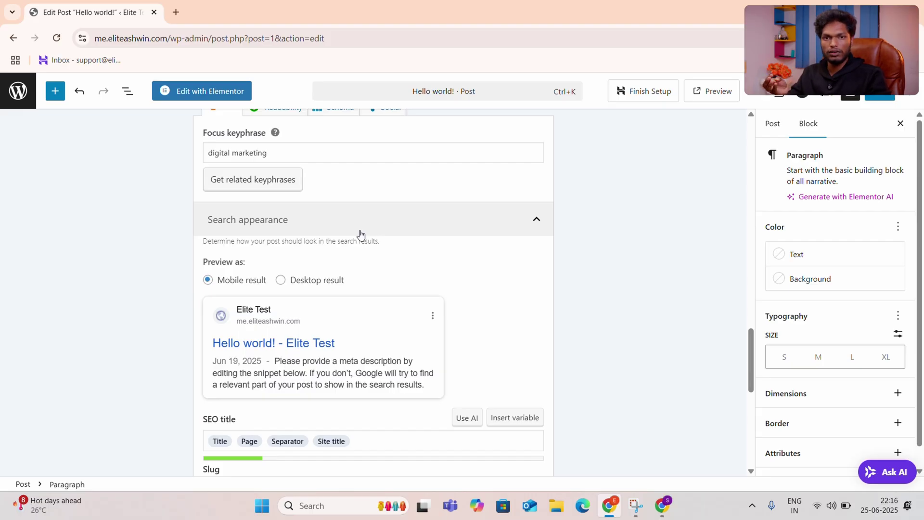
scroll(416, 240, "down", 2)
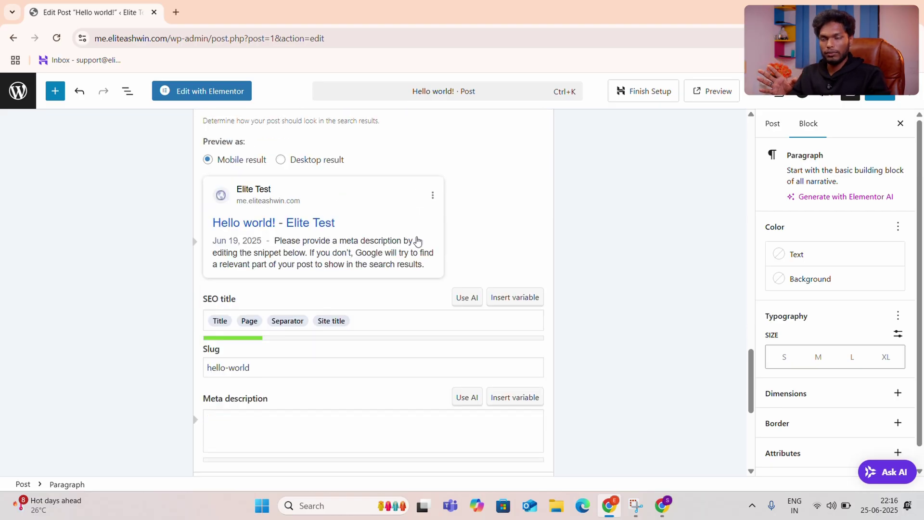
scroll(417, 240, "up", 5)
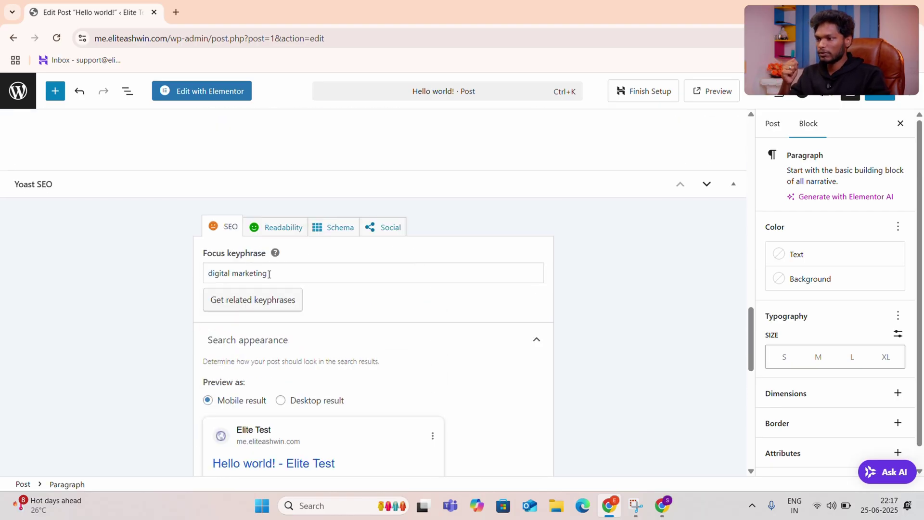
left_click_drag(269, 274, 181, 278)
key("ctrl+c")
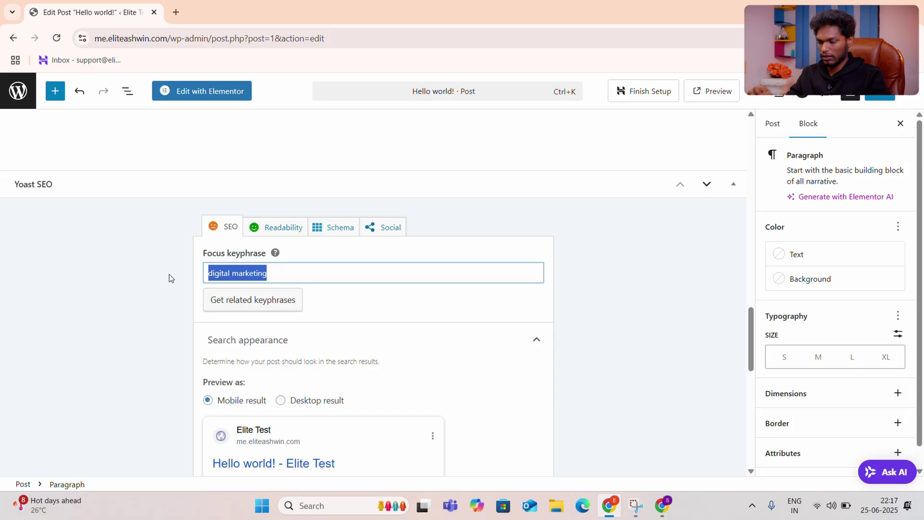
scroll(168, 295, "down", 5)
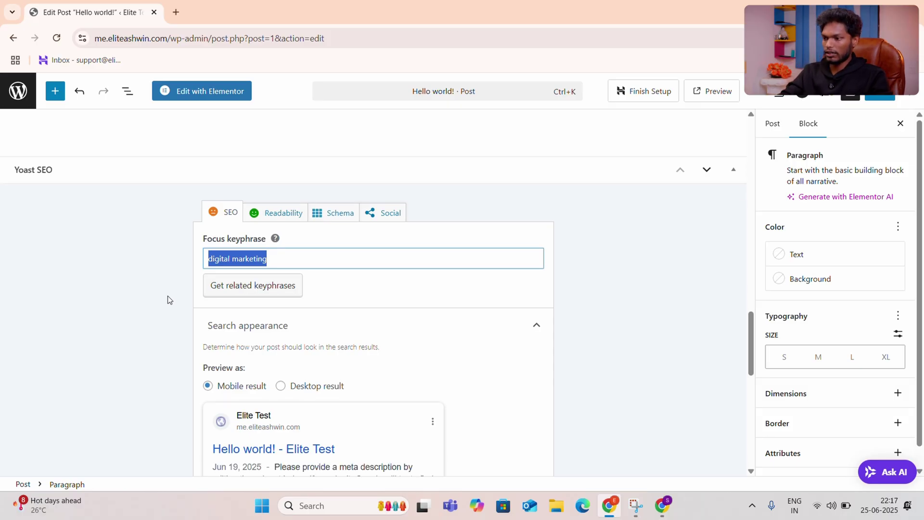
scroll(167, 296, "down", 2)
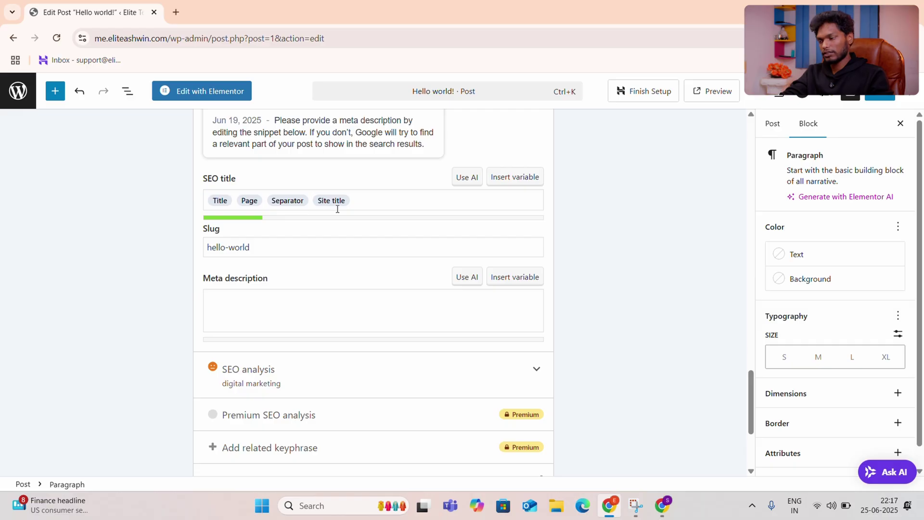
scroll(339, 212, "up", 1)
scroll(317, 217, "up", 1)
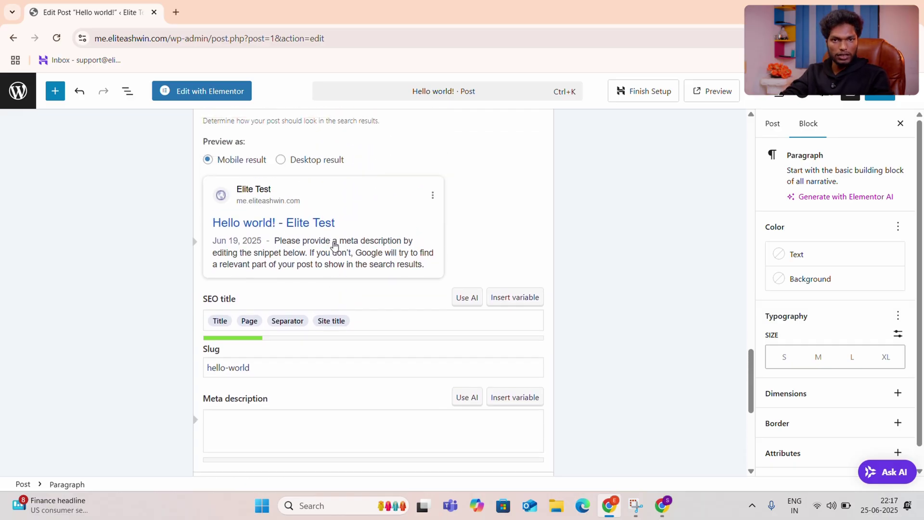
left_click_drag(369, 314, 140, 321)
key("ctrl+v")
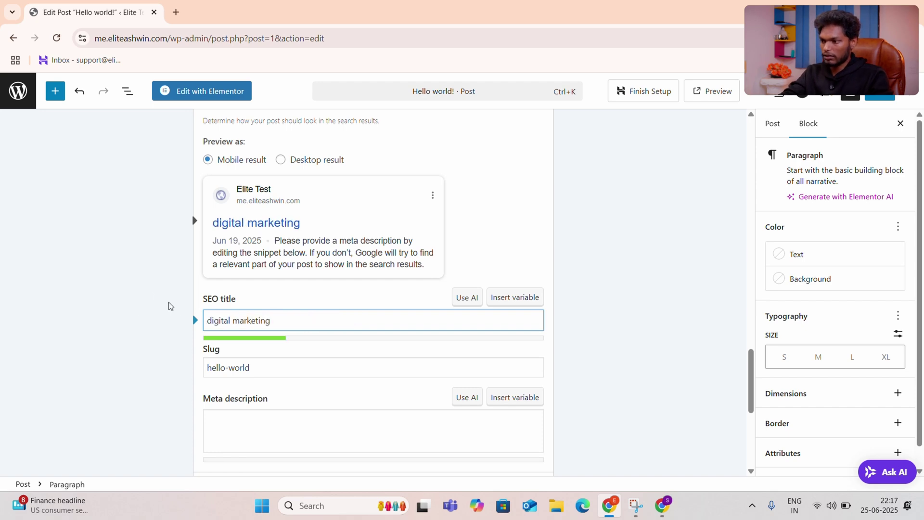
Step: Return to the ChatGPT chat showing the generated blog
scroll(349, 313, "up", 15)
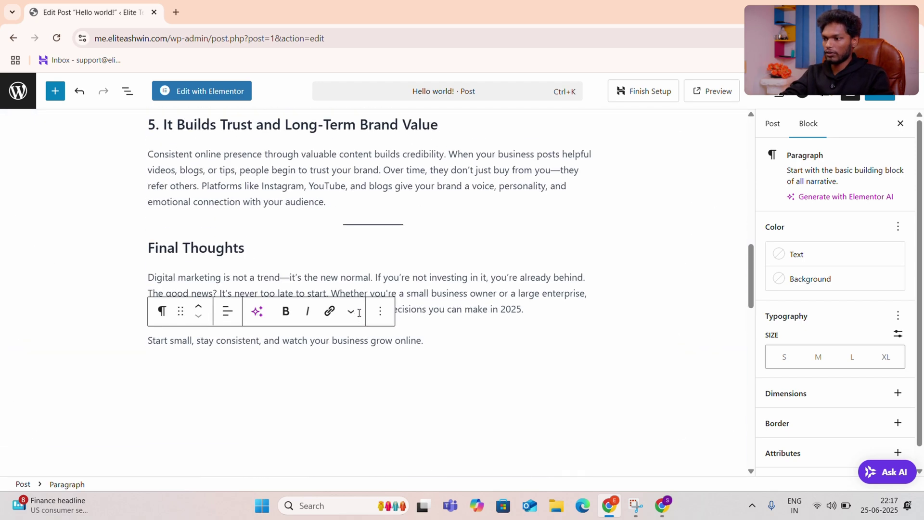
scroll(355, 313, "up", 10)
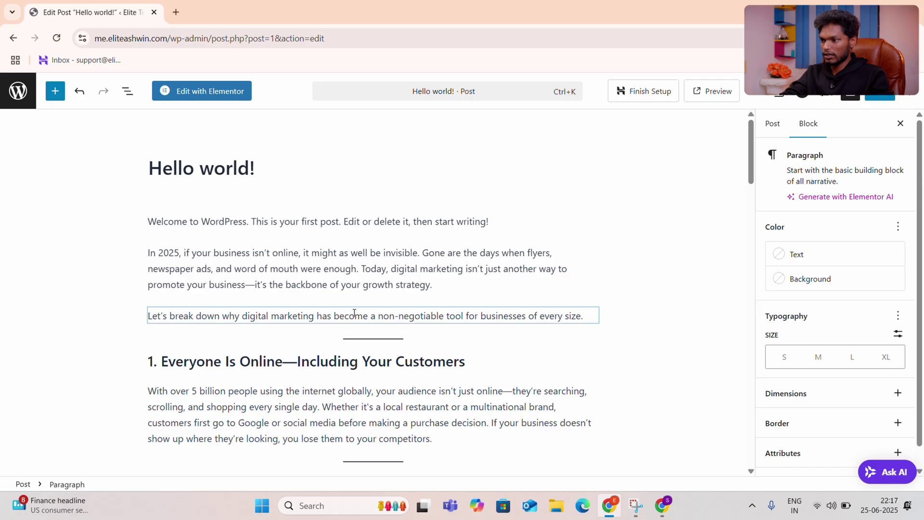
left_click(662, 506)
scroll(395, 283, "up", 2)
Step: Select the ChatGPT blog title 'Why Digital Marketing Is No Longer Optional for Any Business in 2025'
left_click(355, 253)
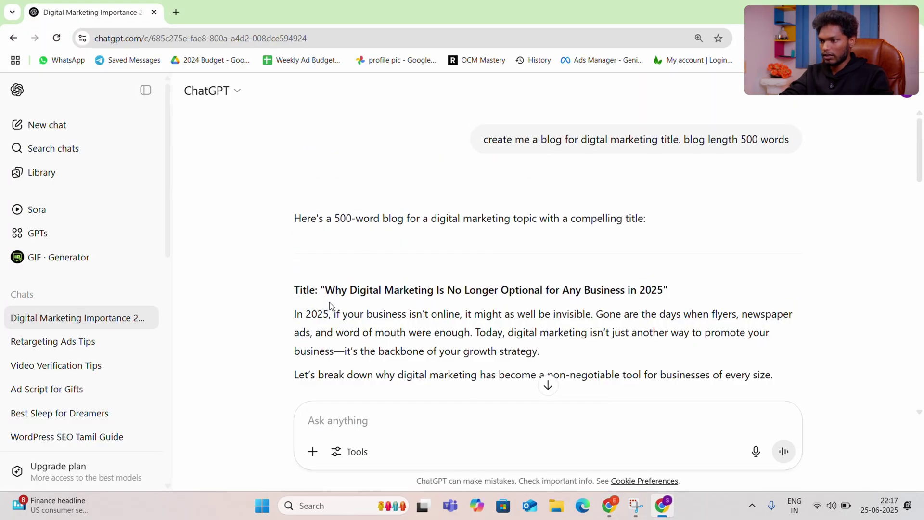
left_click_drag(326, 292, 666, 292)
key("ctrl+c")
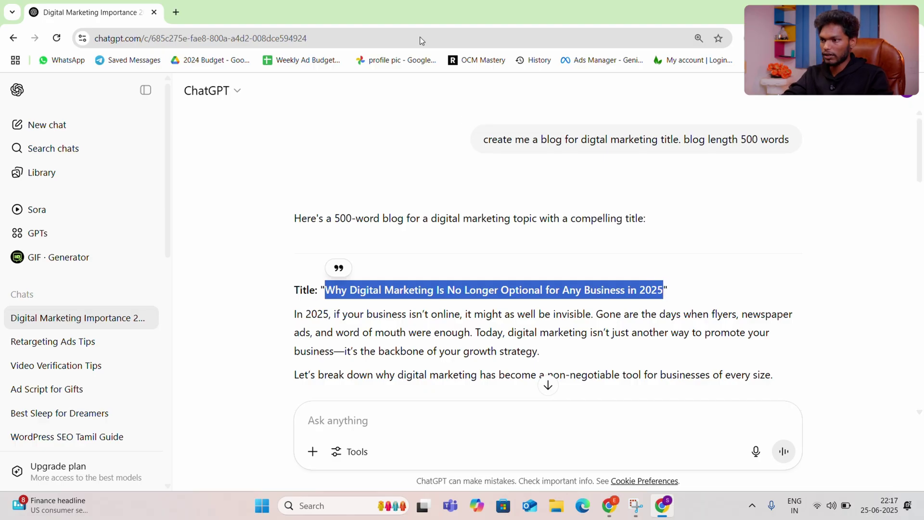
left_click(611, 508)
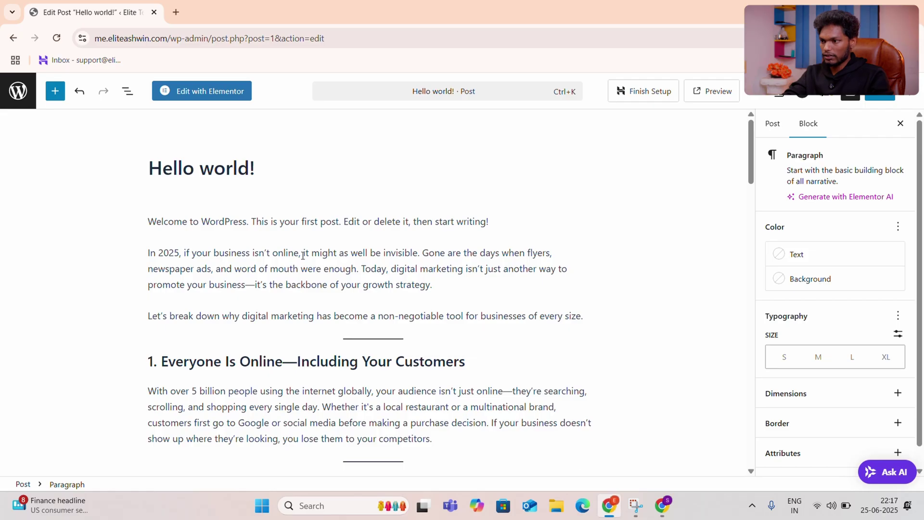
Step: Replace the 'Hello world!' post title with the copied headline
triple_click(217, 169)
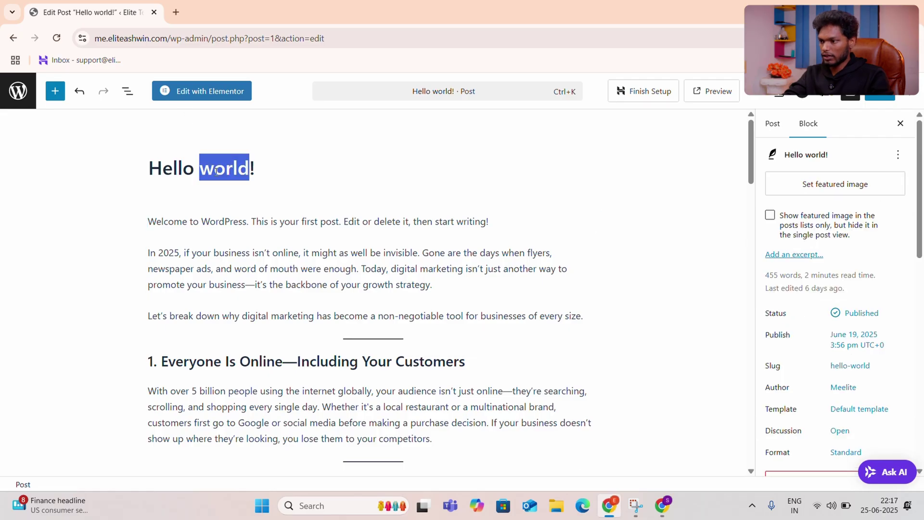
key("ctrl+v")
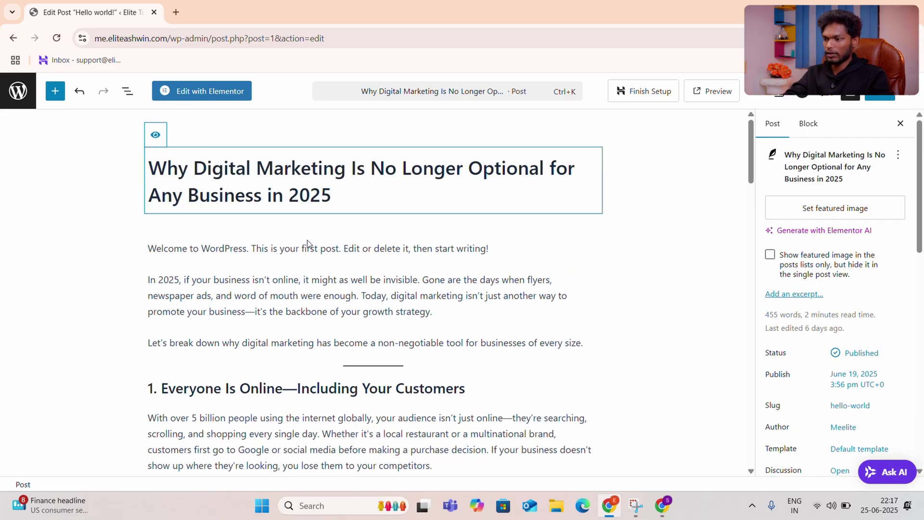
scroll(309, 244, "down", 15)
scroll(310, 246, "down", 7)
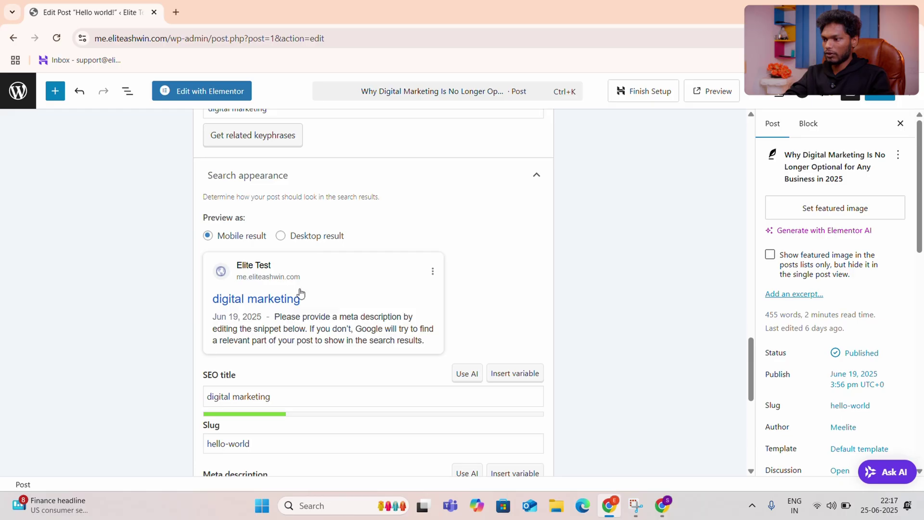
Step: Make the headline the SEO title, minus the word 'Optional'
triple_click(291, 394)
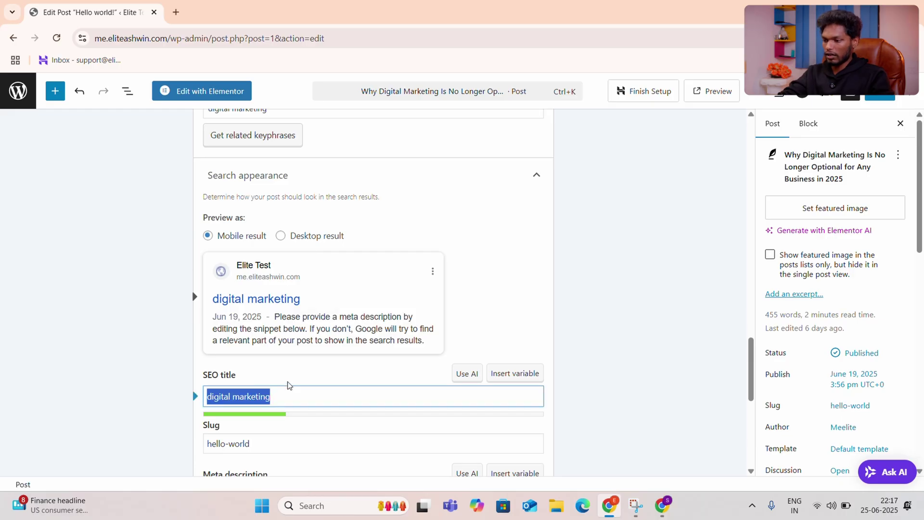
key("ctrl+v")
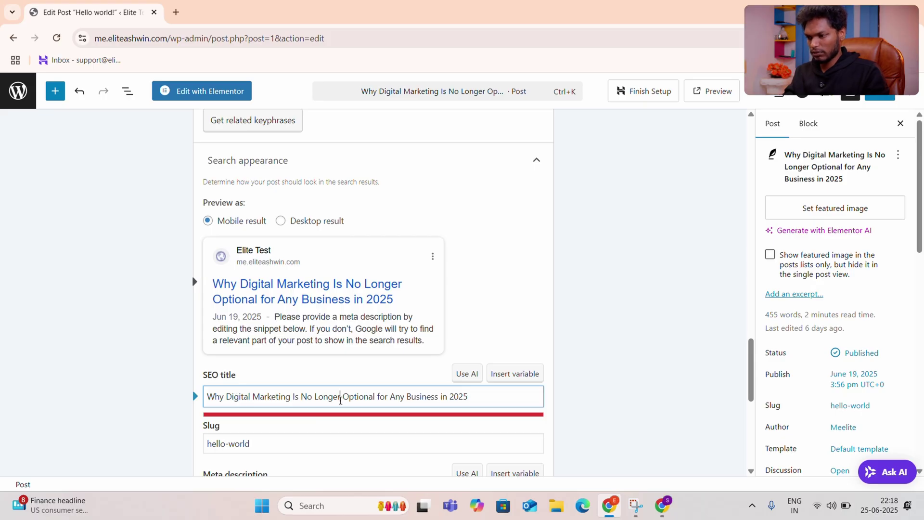
left_click_drag(341, 399, 376, 400)
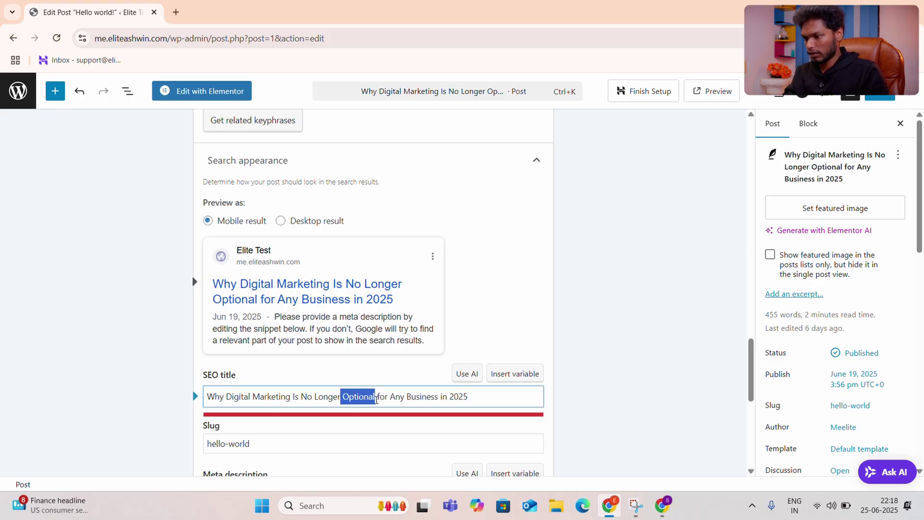
key("BackSpace")
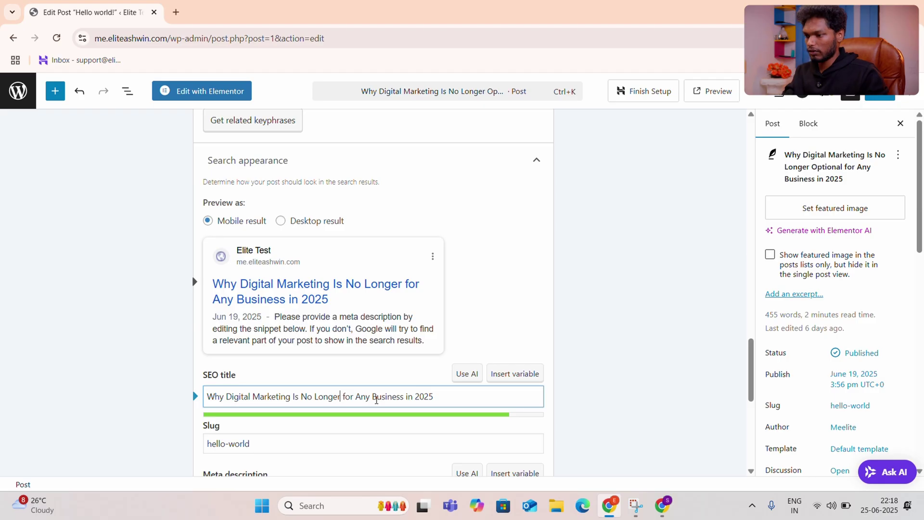
left_click(451, 397)
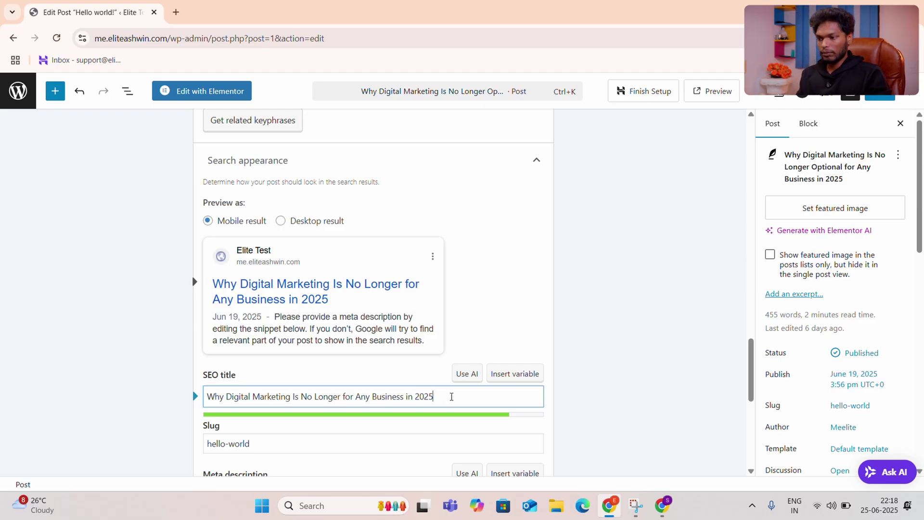
left_click(451, 429)
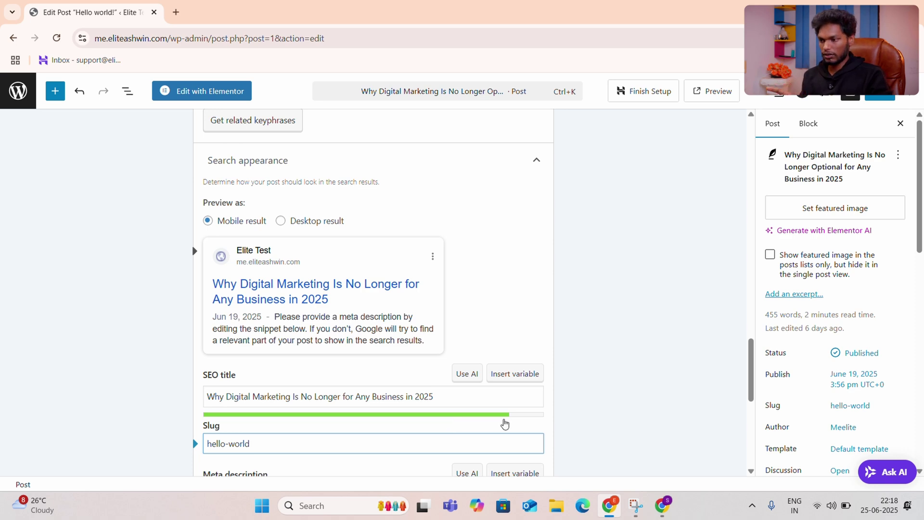
Step: Change the Yoast slug from hello-world to digital-marketing-blog
scroll(504, 422, "up", 3)
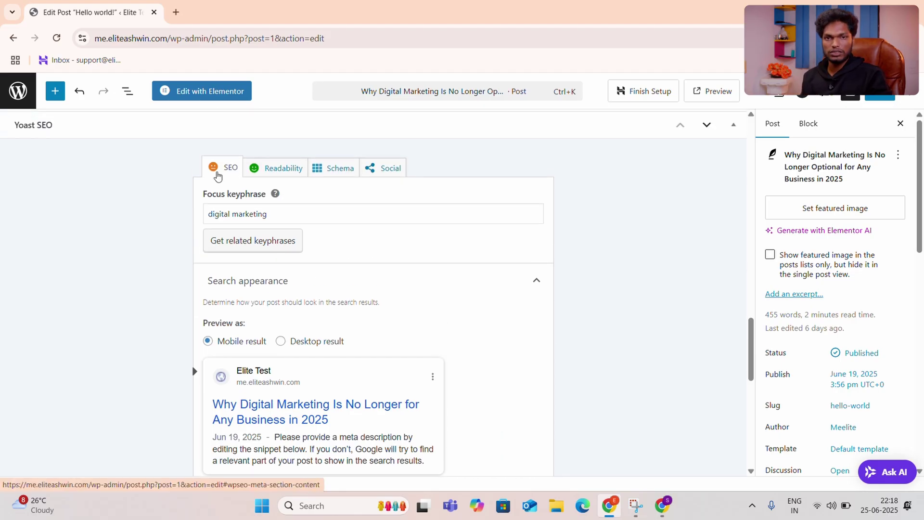
scroll(226, 188, "down", 6)
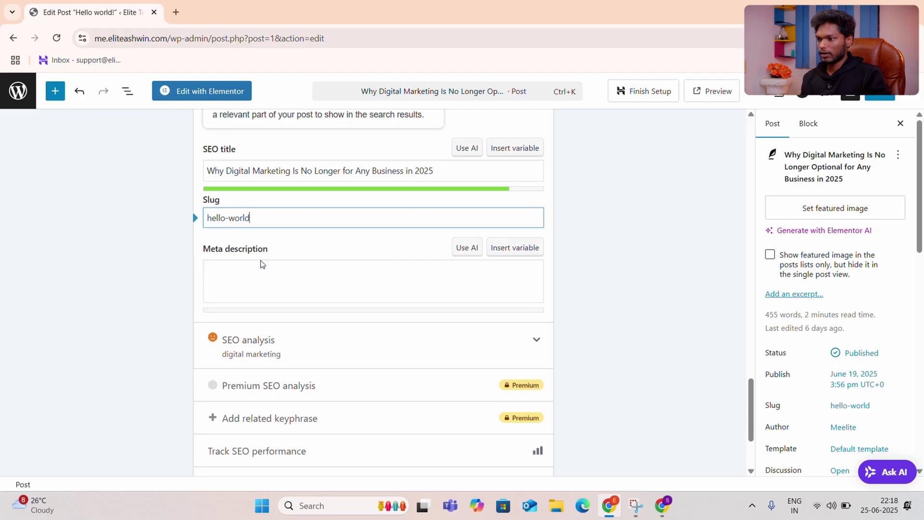
left_click(259, 262)
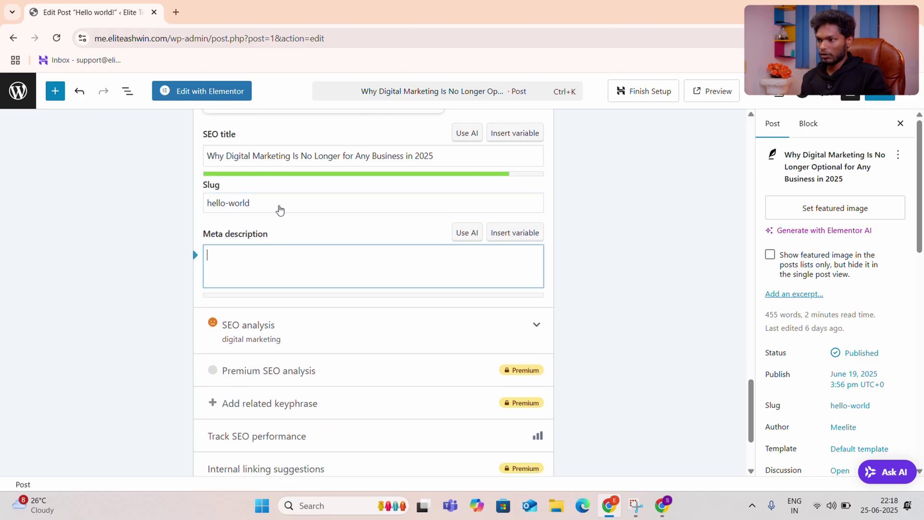
left_click_drag(269, 205, 204, 206)
type("digital")
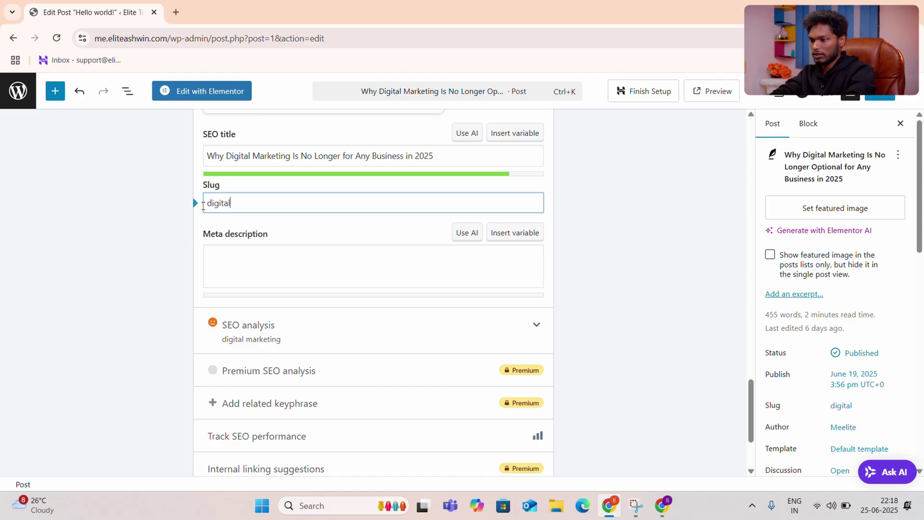
type("-mar")
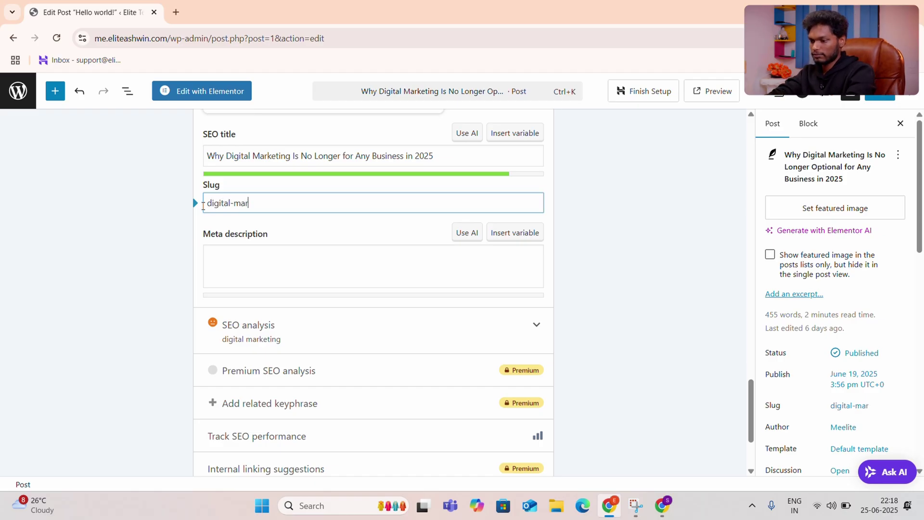
type("keting")
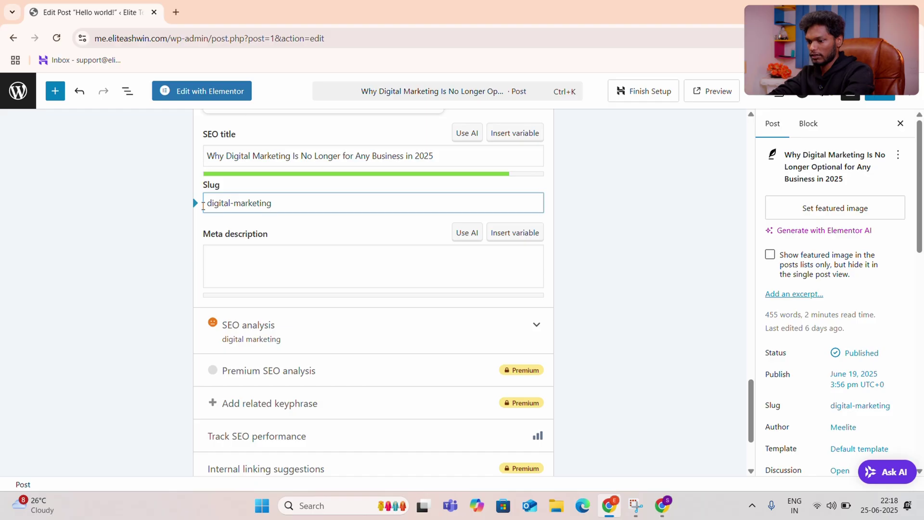
type("-blog")
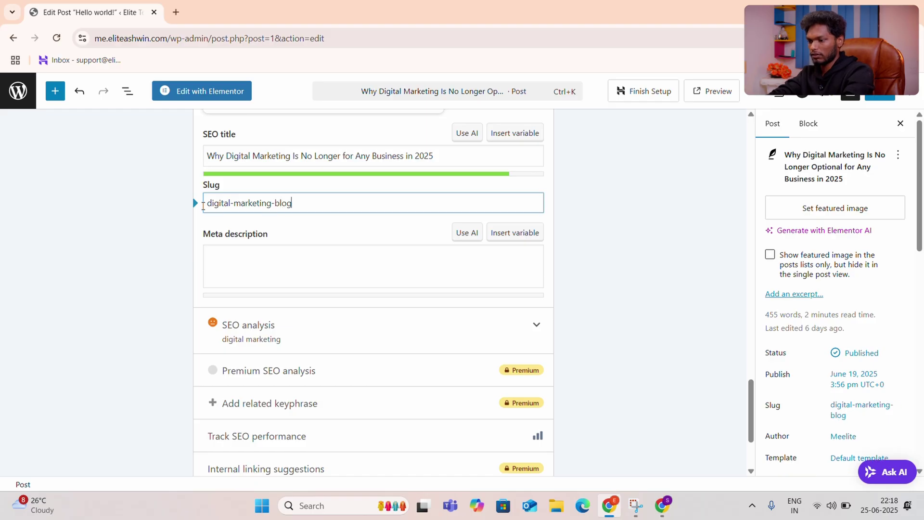
left_click(325, 233)
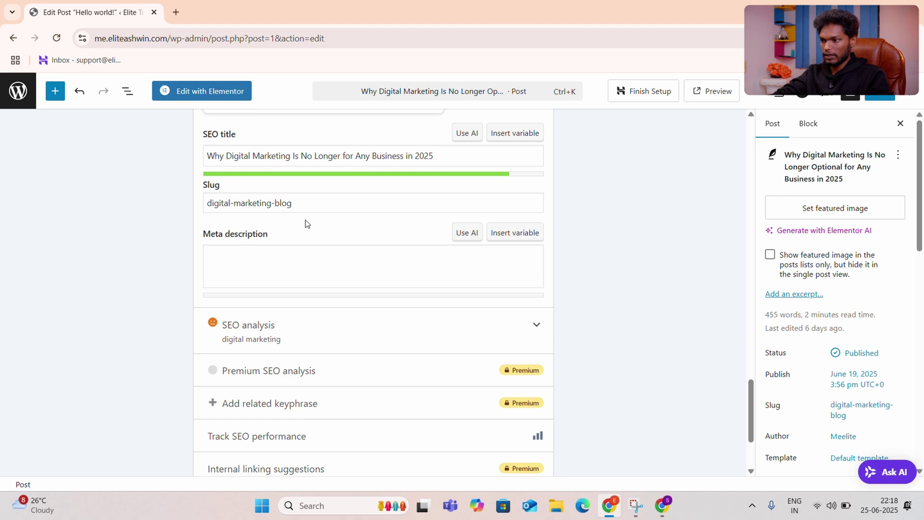
Step: Paste the headline twice into the empty Yoast meta description
left_click(284, 258)
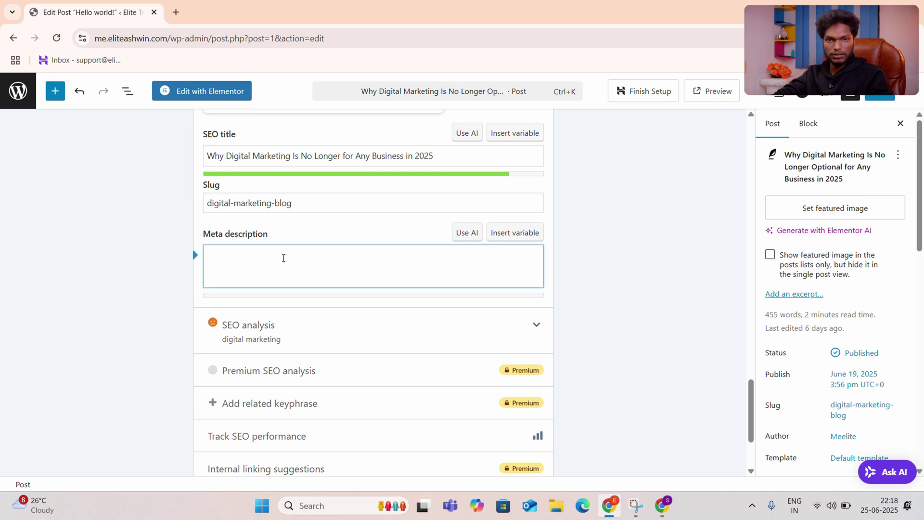
key("ctrl+v")
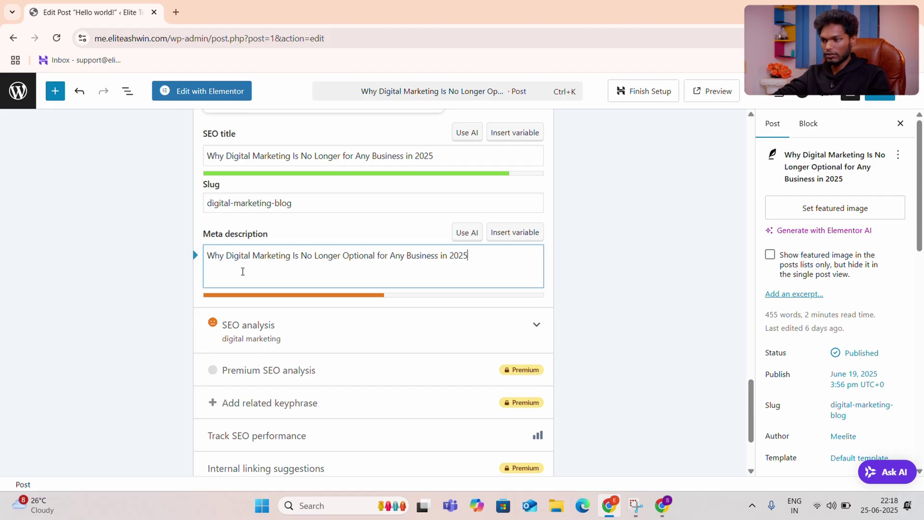
key("ctrl+v")
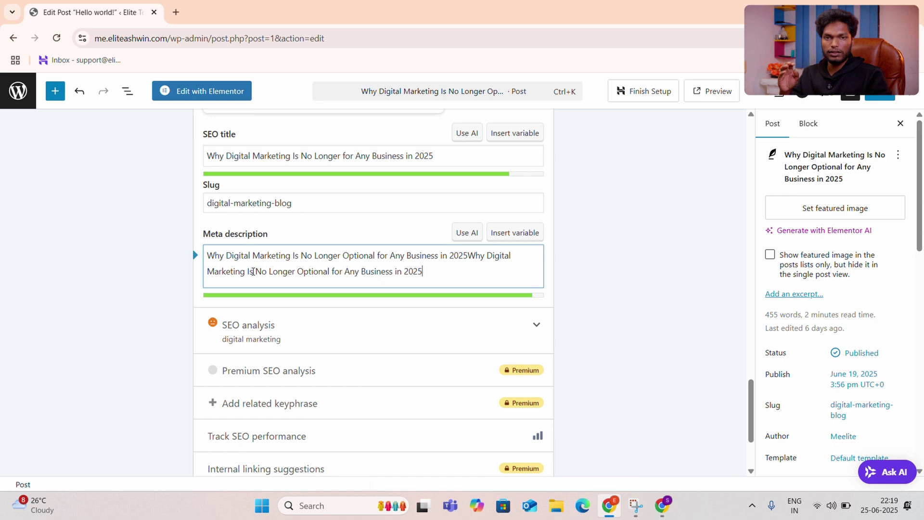
scroll(253, 272, "up", 4)
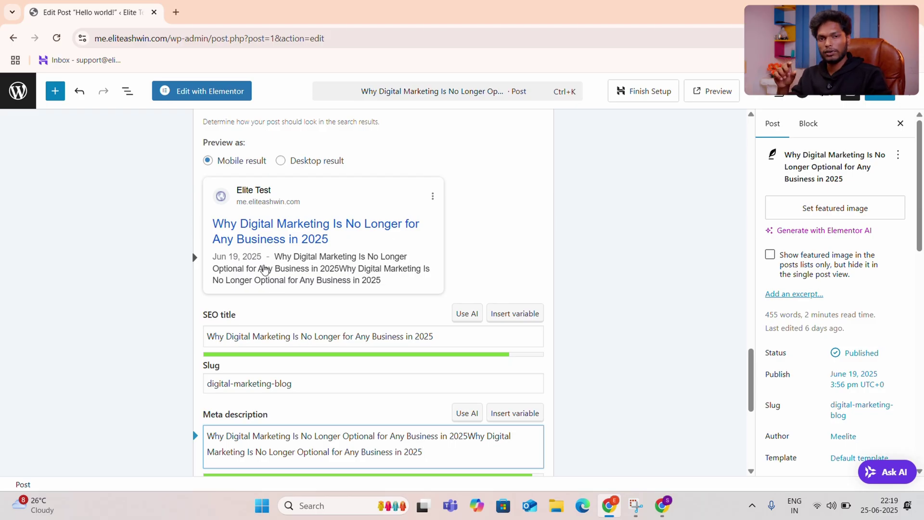
scroll(359, 295, "up", 5)
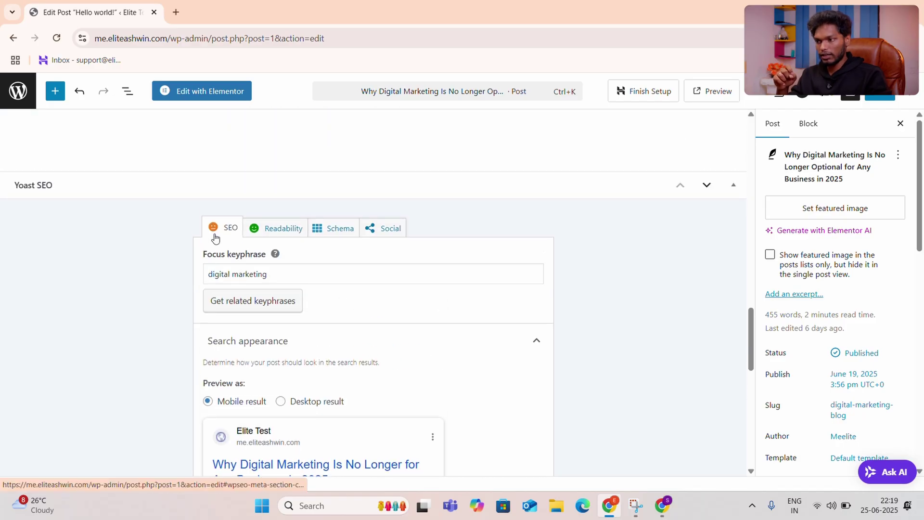
scroll(215, 237, "down", 7)
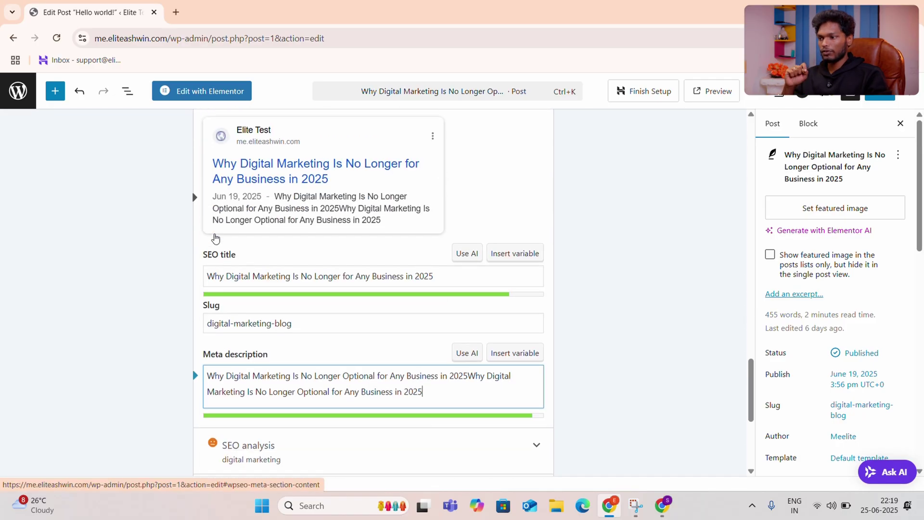
scroll(215, 238, "down", 3)
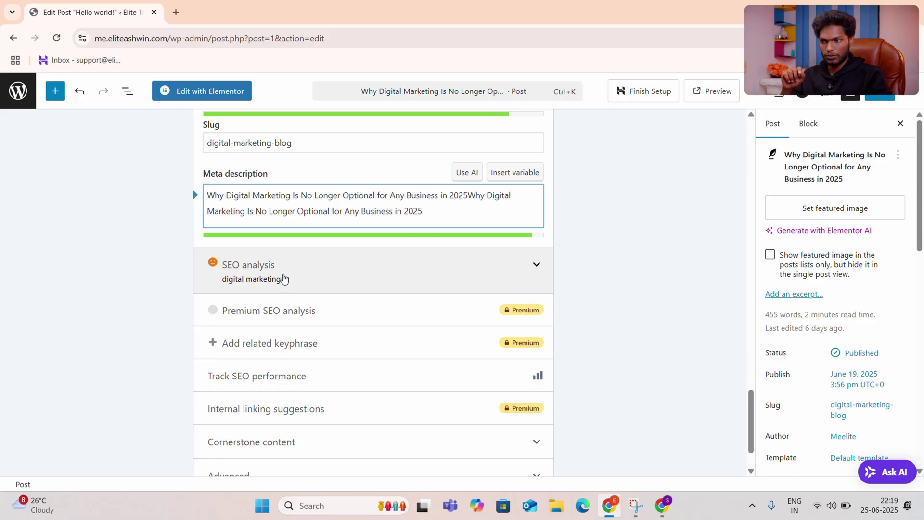
Step: Expand the Yoast SEO analysis results and review the post's numbered sections
left_click(284, 279)
scroll(302, 277, "down", 5)
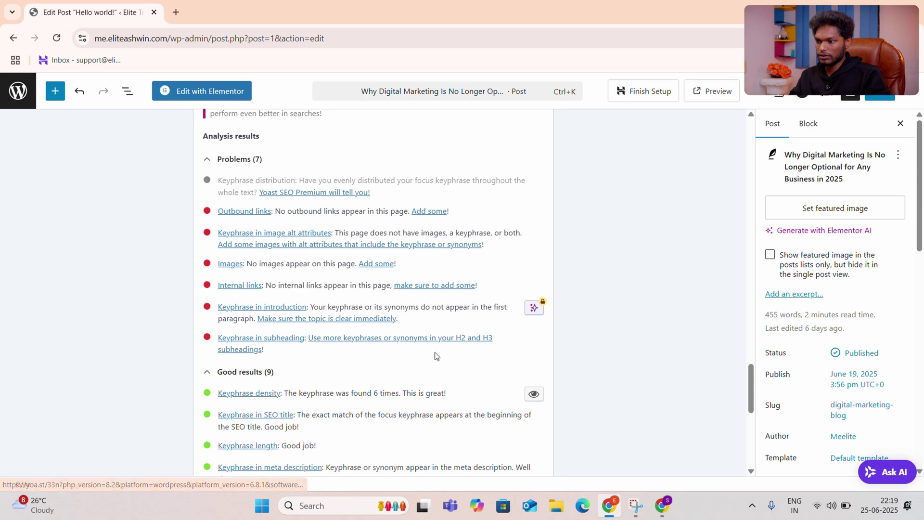
scroll(325, 361, "up", 20)
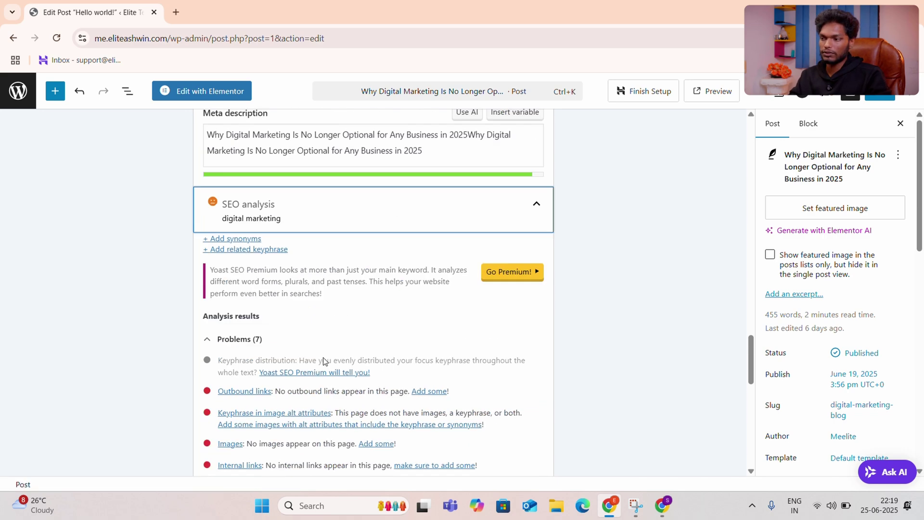
scroll(324, 361, "down", 2)
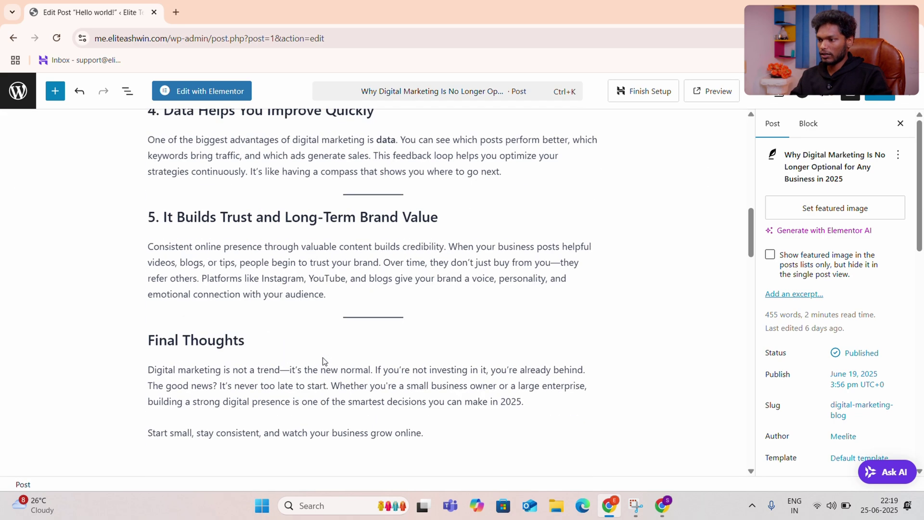
scroll(289, 212, "up", 3)
scroll(288, 206, "up", 7)
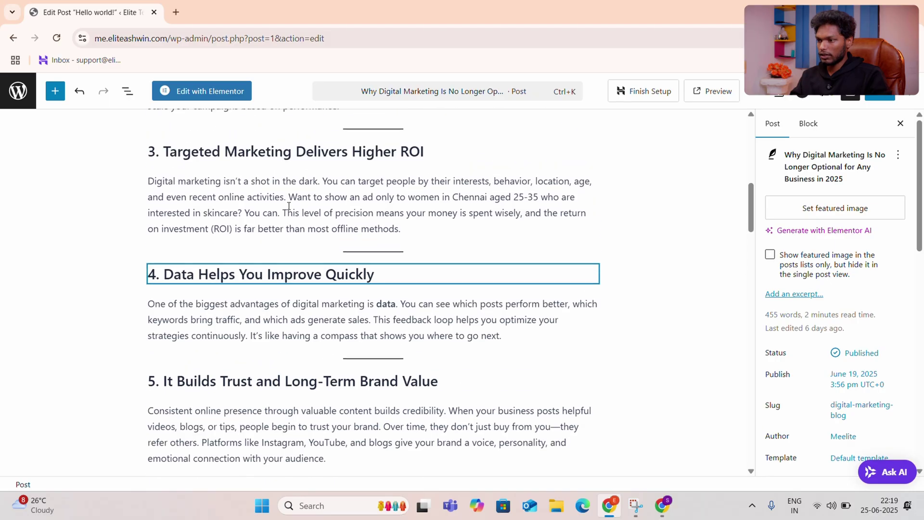
scroll(289, 206, "up", 3)
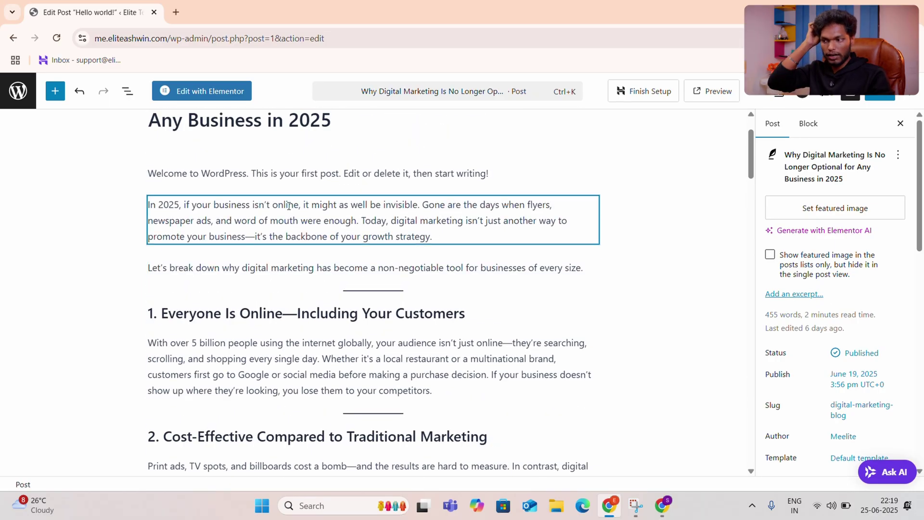
scroll(293, 209, "down", 5)
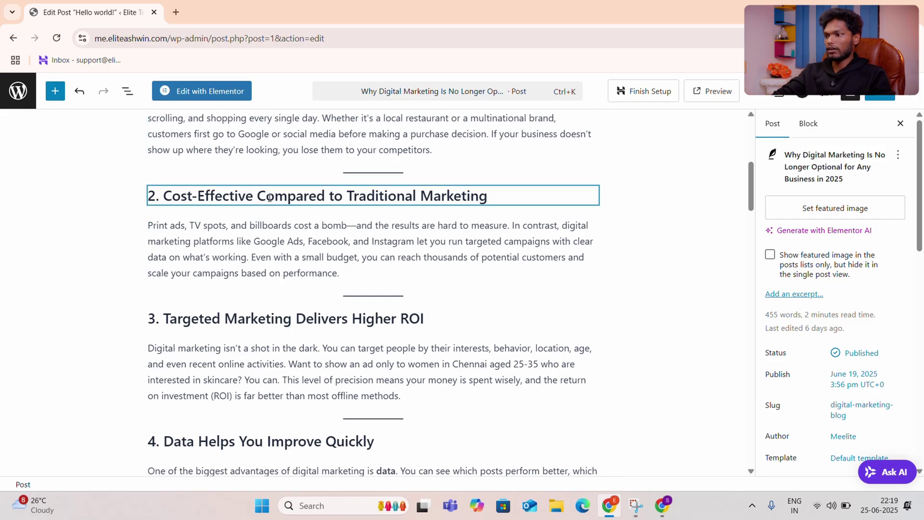
Step: Append ' vs digital marketing' to the section 2 heading
left_click(501, 201)
type("vd")
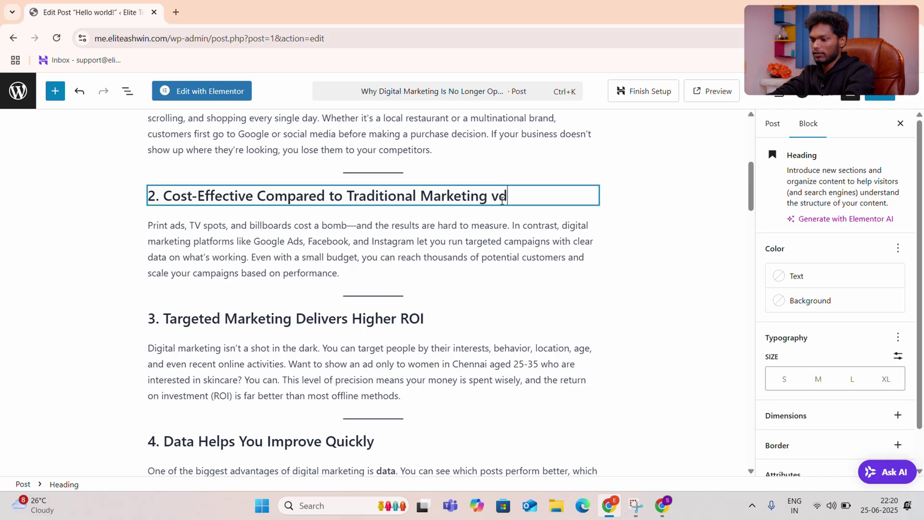
key("BackSpace")
type("s")
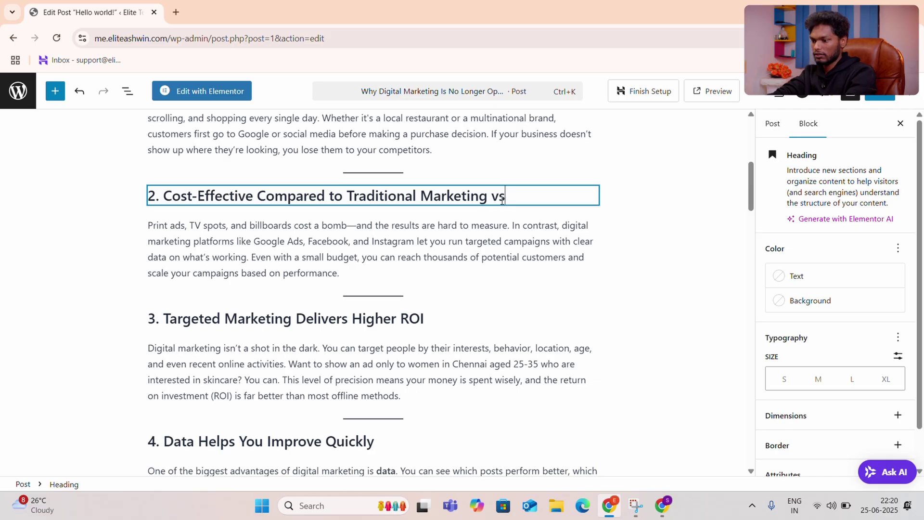
type(" digital marke")
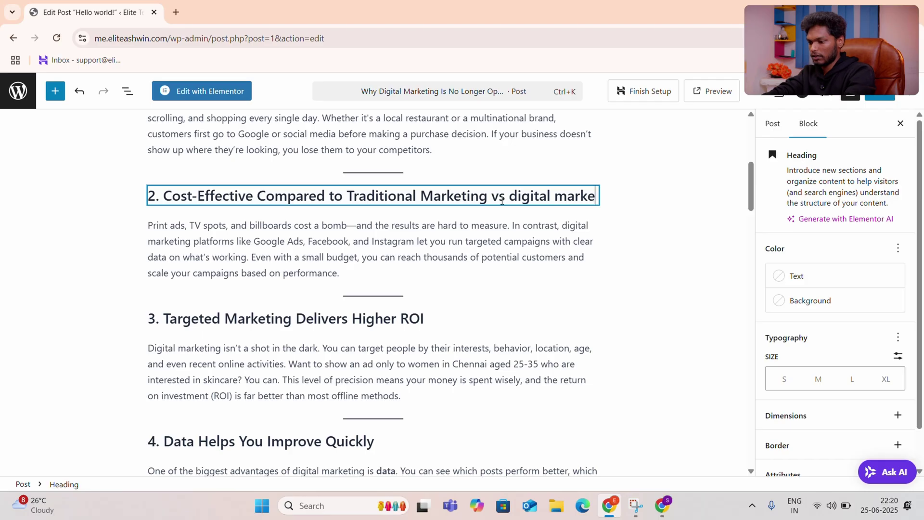
type("ting")
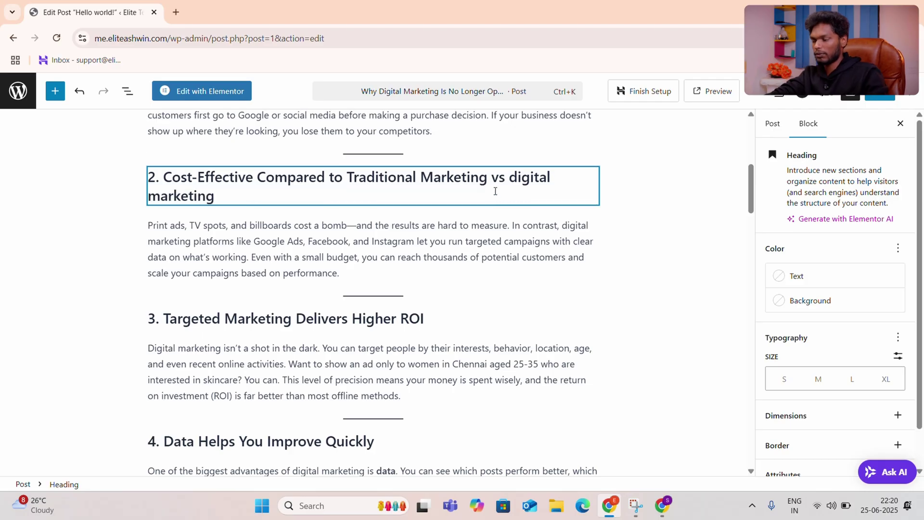
scroll(510, 299, "down", 15)
scroll(511, 304, "down", 15)
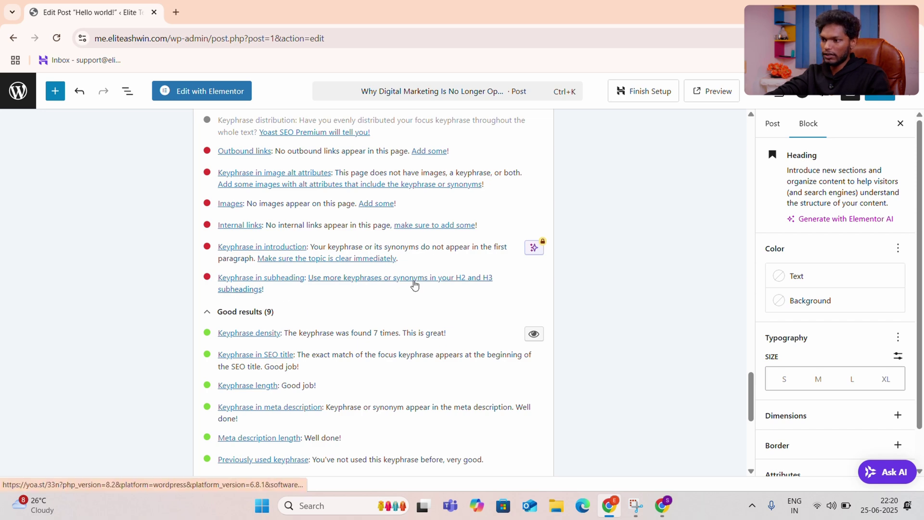
scroll(485, 148, "up", 12)
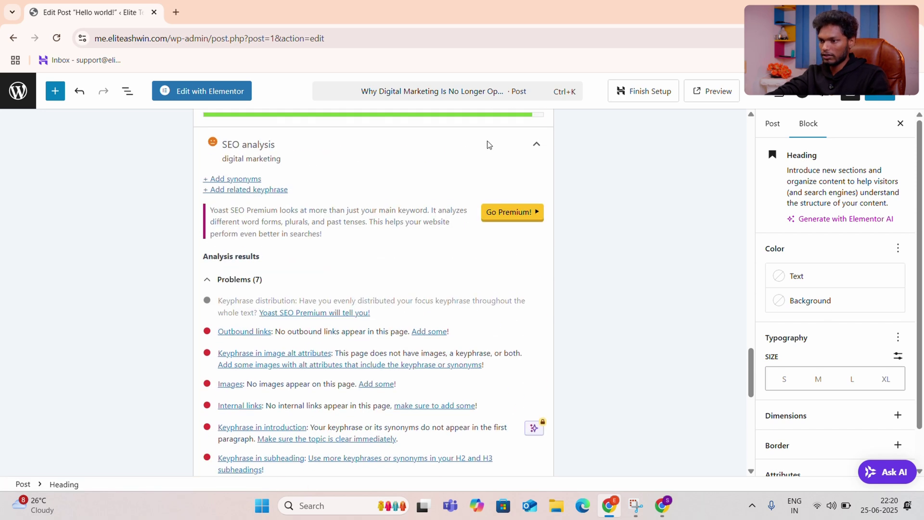
scroll(486, 148, "up", 10)
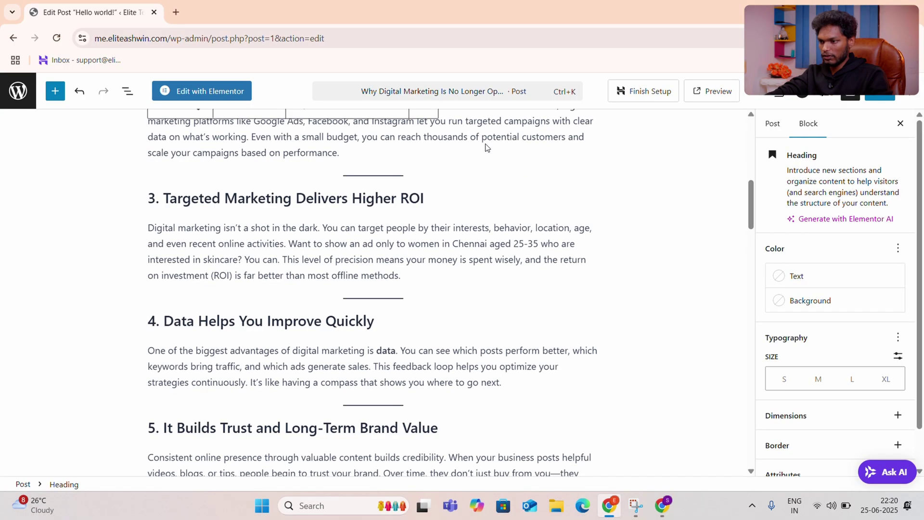
Step: Append 'in digital marketing' to the section 3 'Higher ROI' heading
left_click_drag(148, 177, 527, 200)
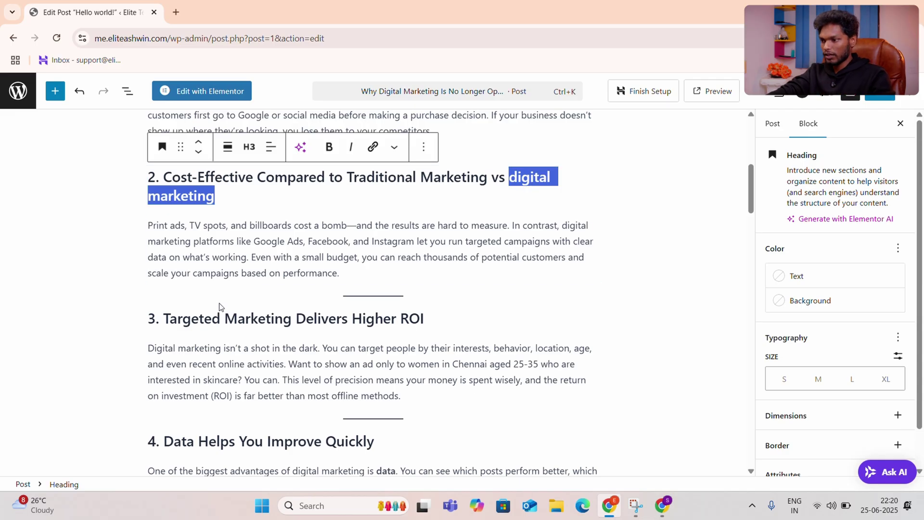
left_click(427, 317)
type("in")
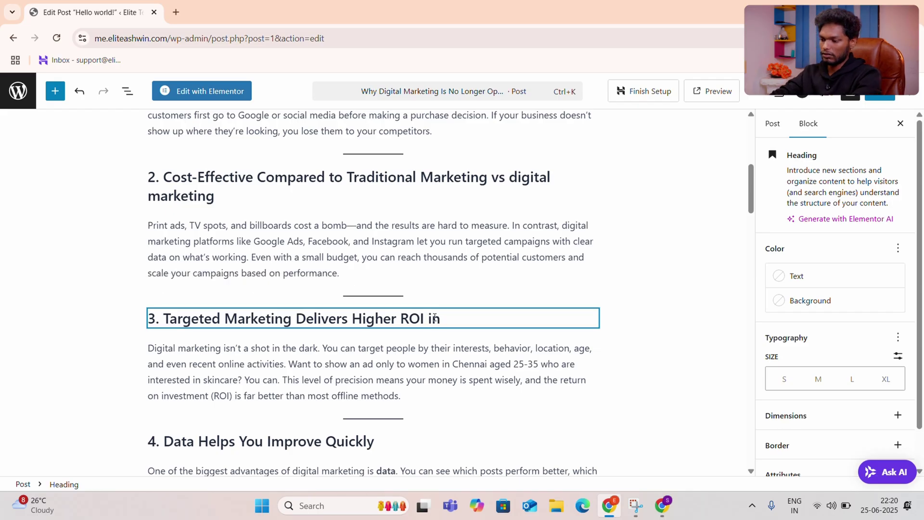
type(" digital marketing")
Step: Extend the closing heading to 'Final Thoughts of digital marketing' and recheck the SEO analysis
scroll(435, 327, "down", 6)
left_click(301, 347)
scroll(301, 347, "down", 1)
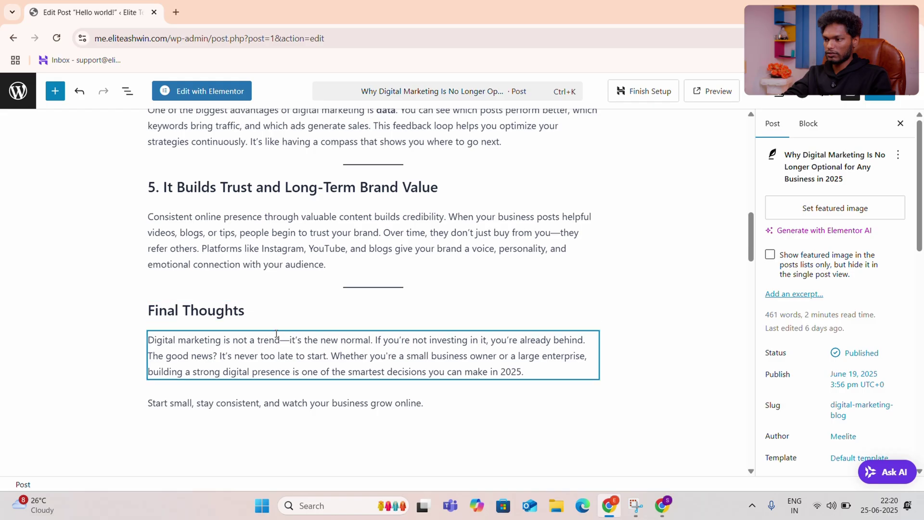
left_click(274, 307)
type("of ")
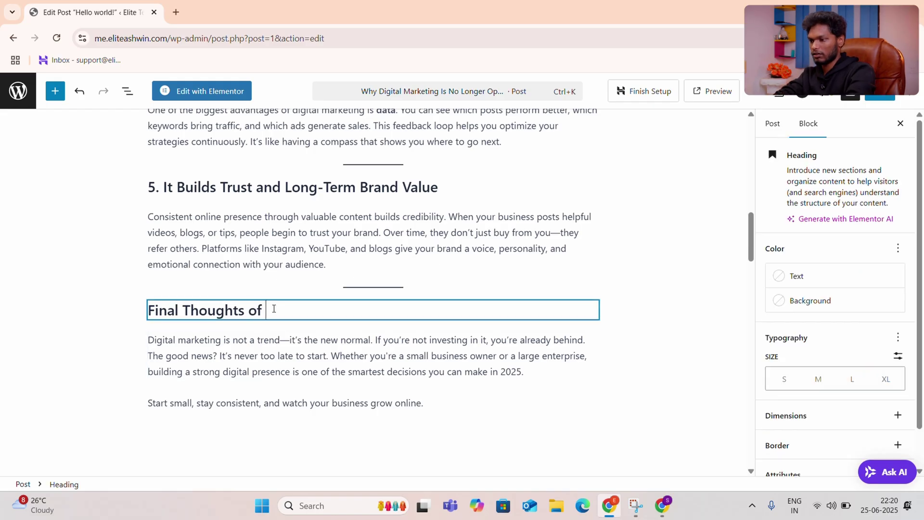
type("digital marketing")
scroll(289, 303, "down", 20)
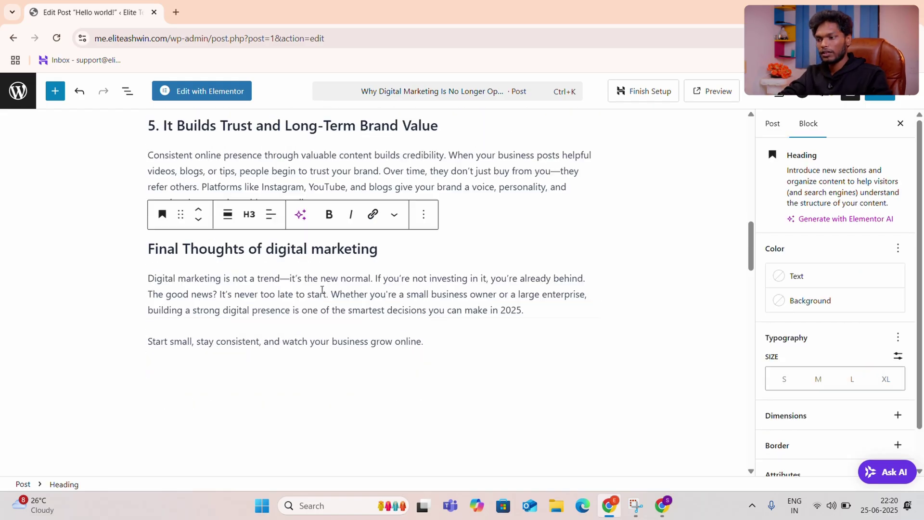
scroll(322, 292, "down", 2)
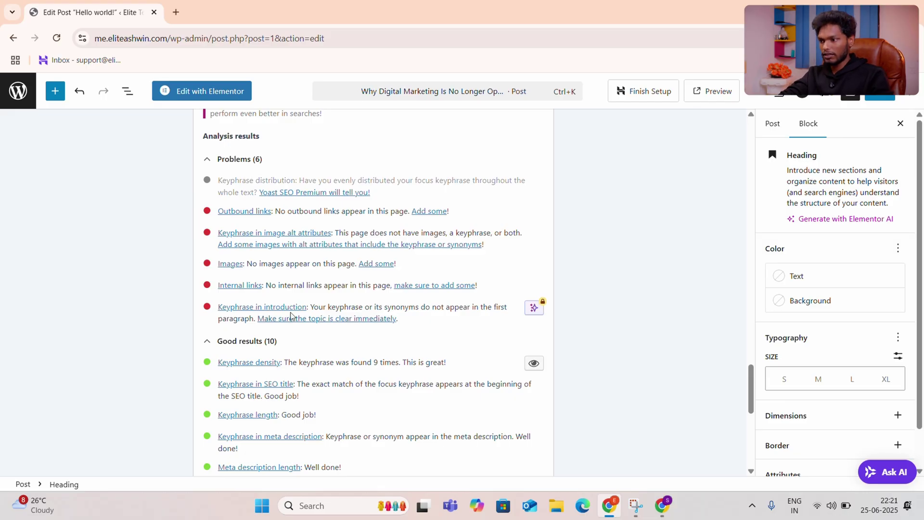
scroll(303, 315, "up", 20)
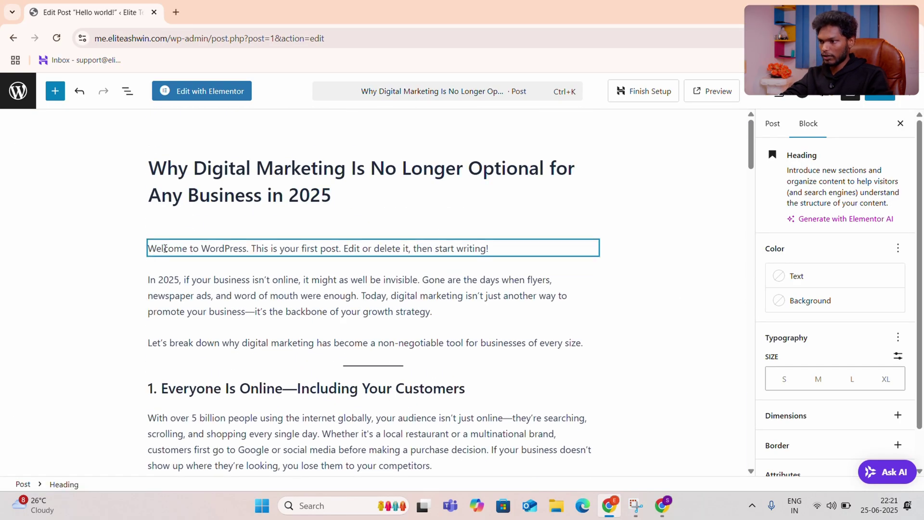
left_click(506, 250)
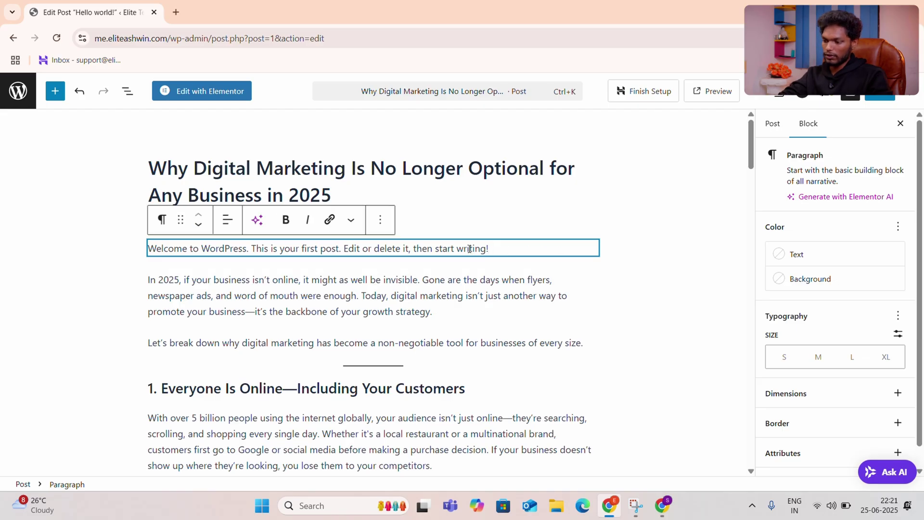
Step: Add 'digital marketing' to the end of the 'Welcome to WordPress' opening paragraph
type("digital marketing")
mouse_move(466, 269)
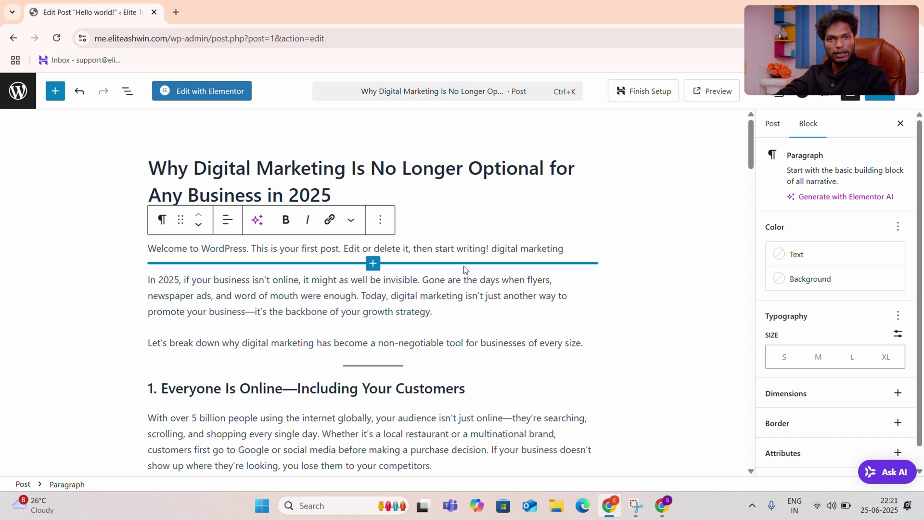
scroll(465, 289, "down", 20)
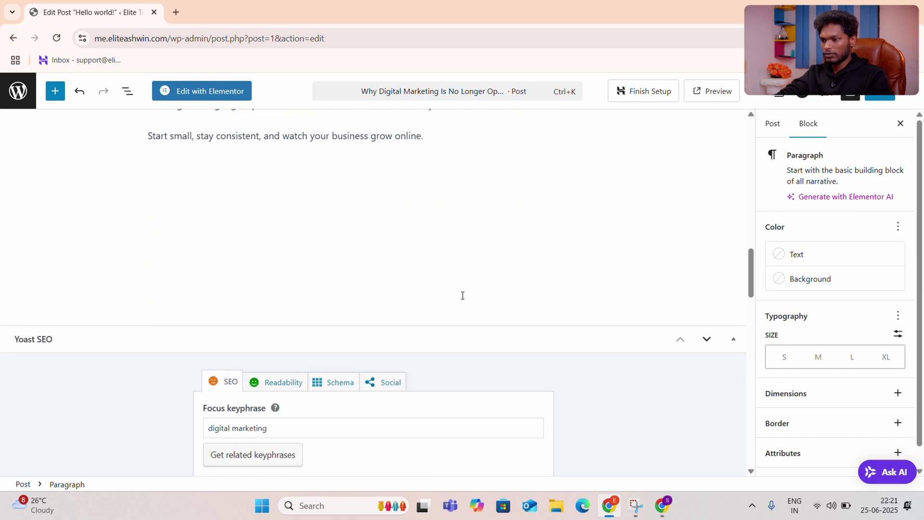
scroll(462, 298, "down", 10)
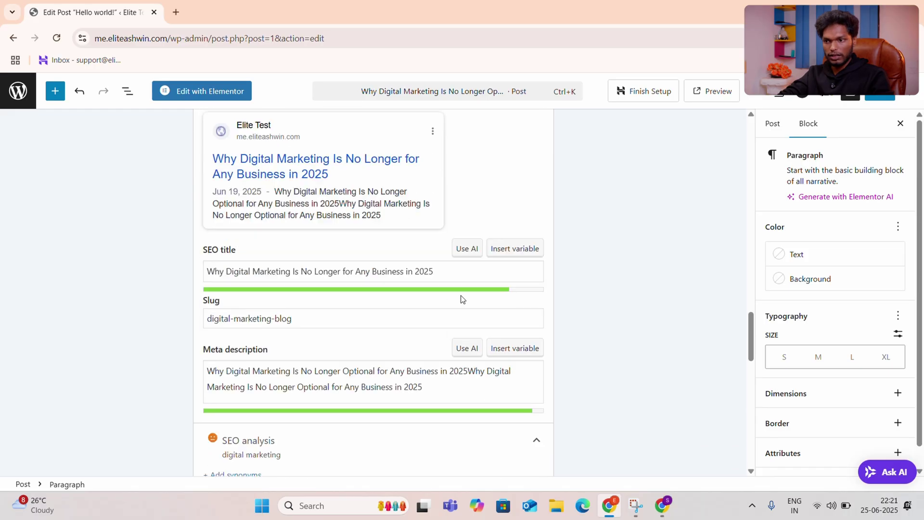
scroll(461, 300, "down", 3)
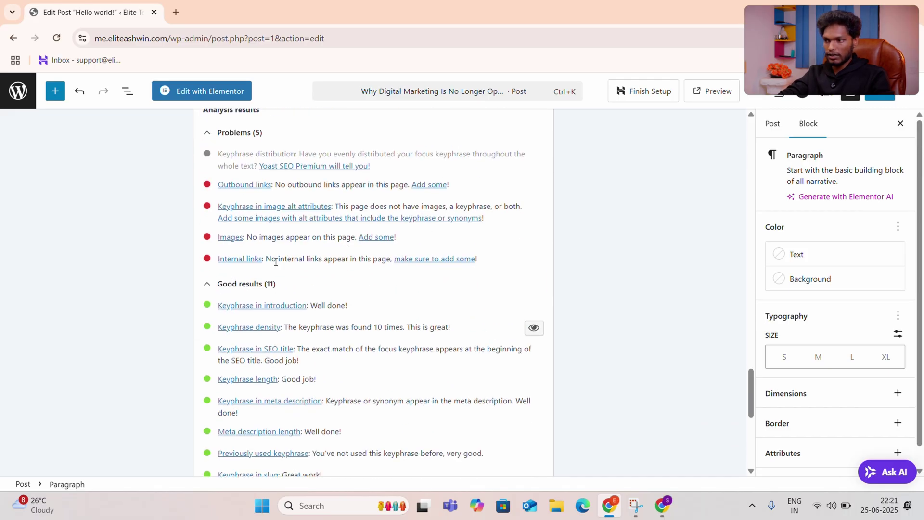
scroll(299, 241, "up", 1)
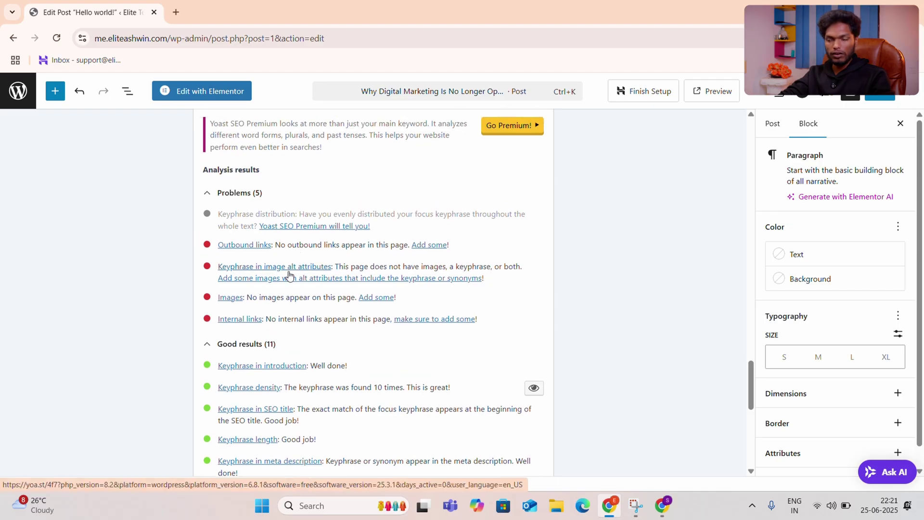
scroll(289, 275, "up", 20)
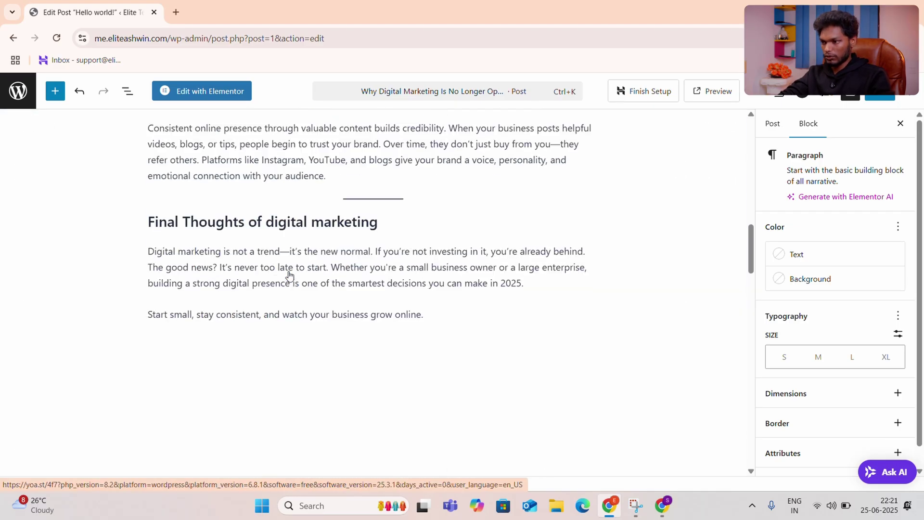
Step: Link 'This level of precision means your' in section 3 to an external website
left_click(284, 233)
left_click_drag(281, 233, 426, 233)
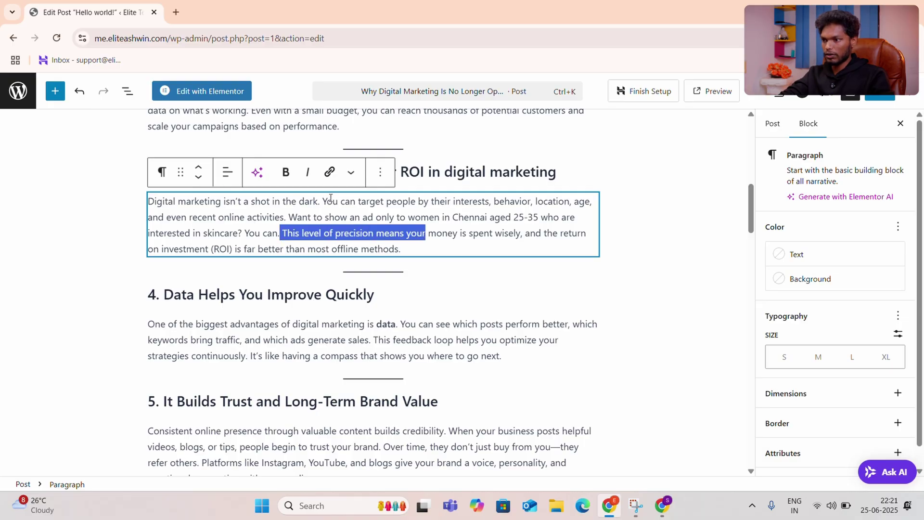
left_click(330, 171)
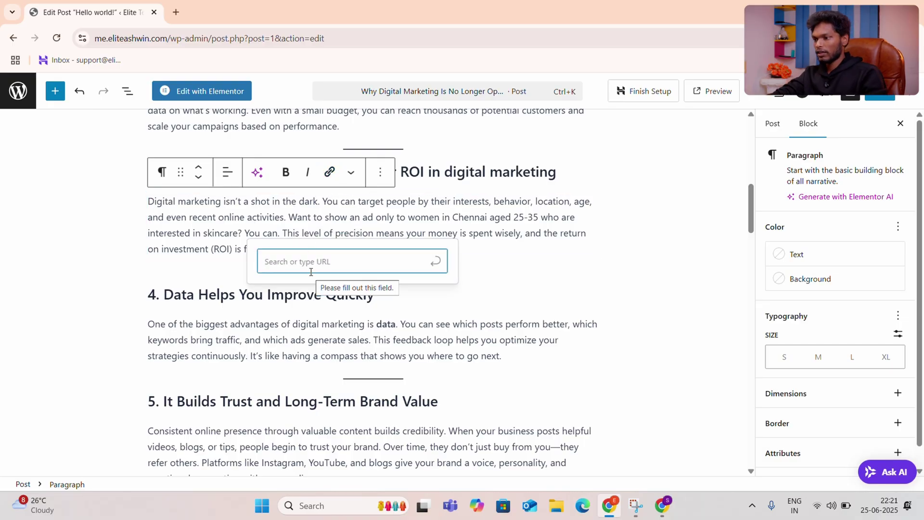
type("elite")
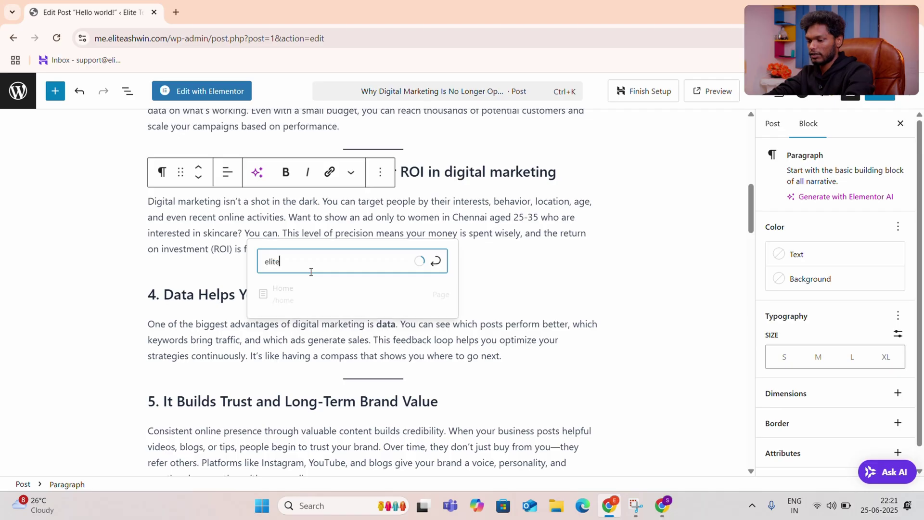
type("ashwin.co")
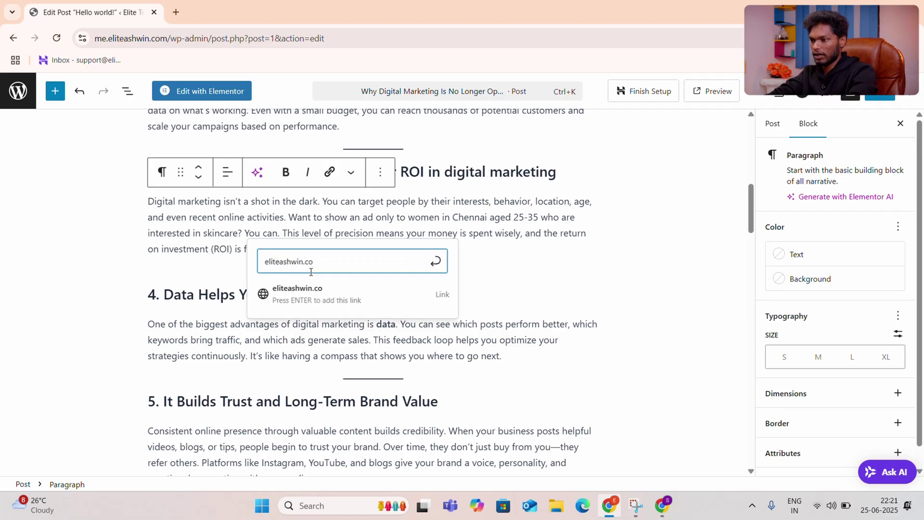
type("m")
key("Return")
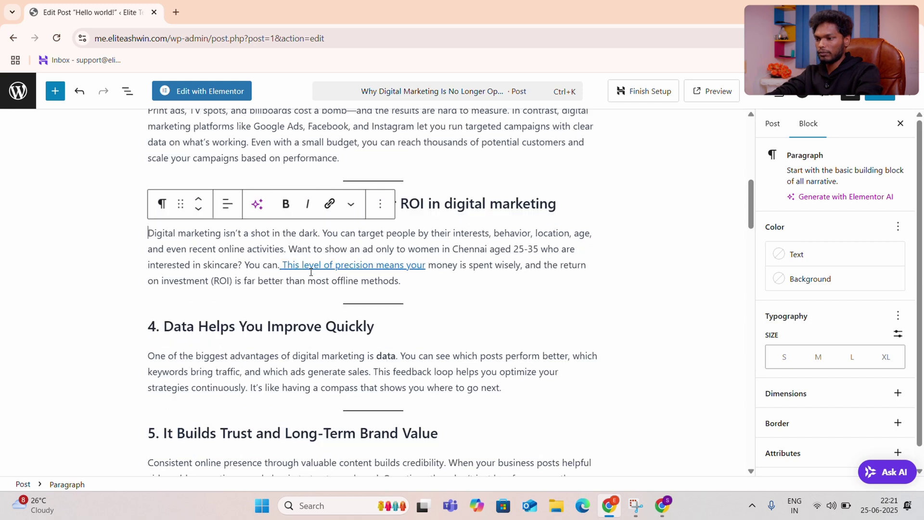
scroll(311, 272, "down", 15)
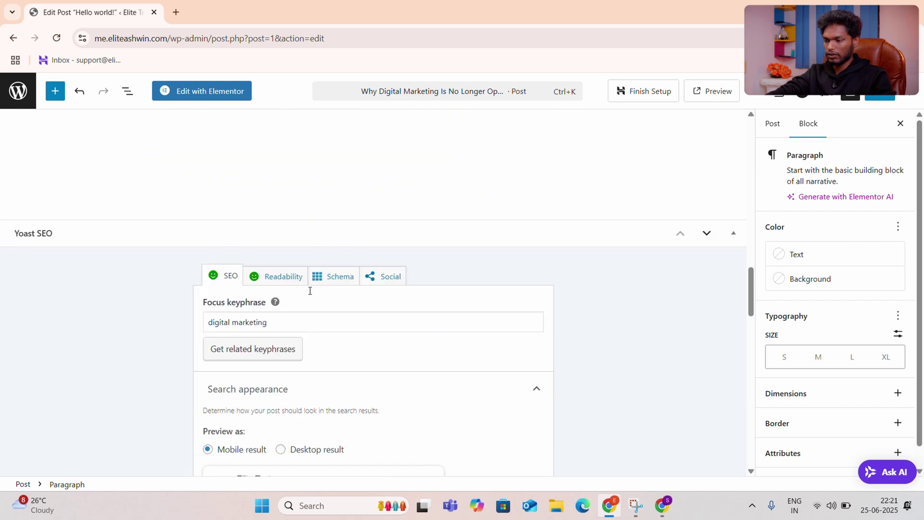
scroll(309, 291, "down", 4)
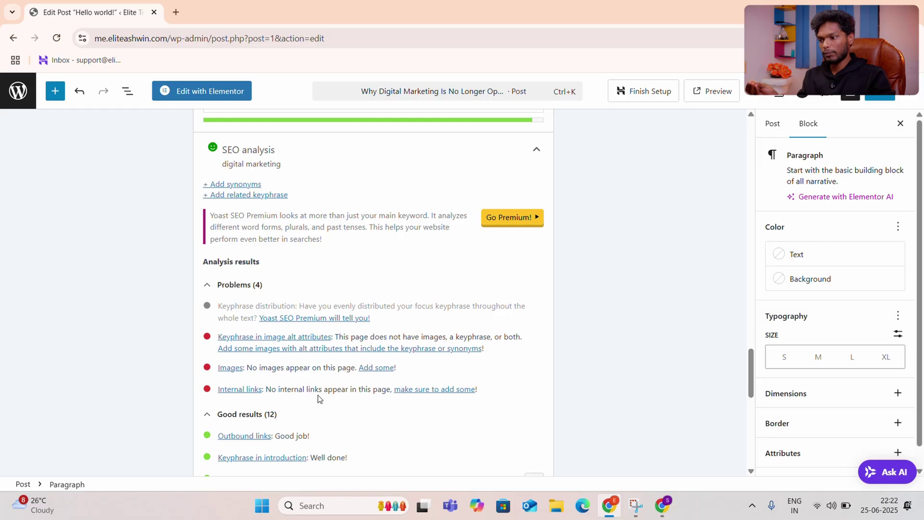
scroll(317, 398, "down", 1)
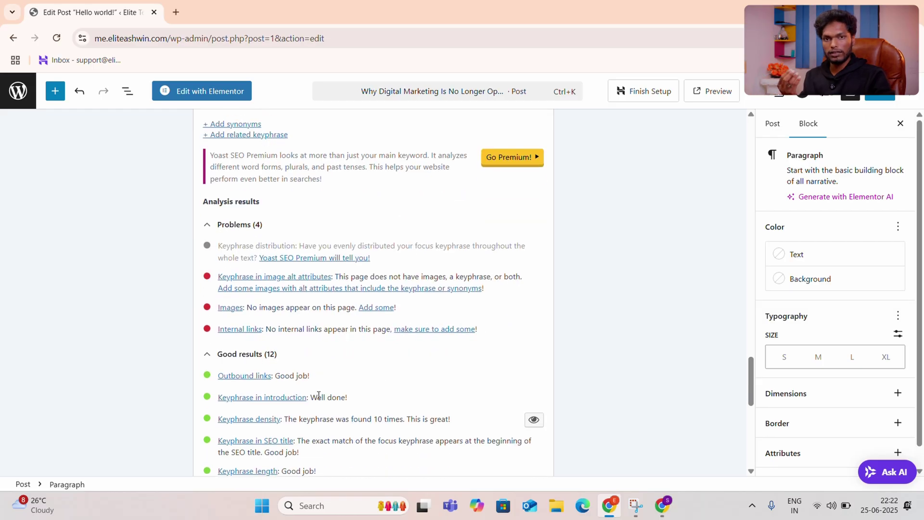
scroll(347, 350, "up", 5)
Step: Link the phrase "advantages of digital marketing" in section 4 to the Home page
scroll(347, 350, "up", 10)
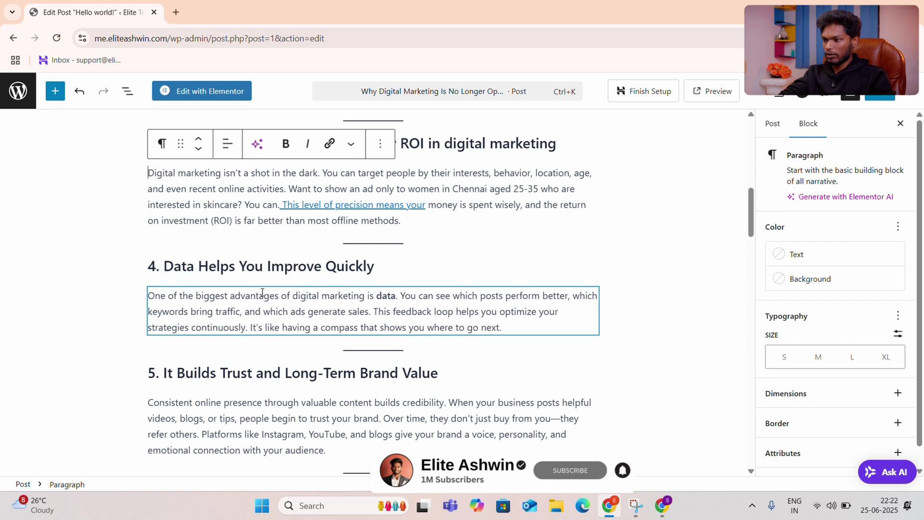
left_click_drag(236, 296, 368, 296)
left_click(330, 268)
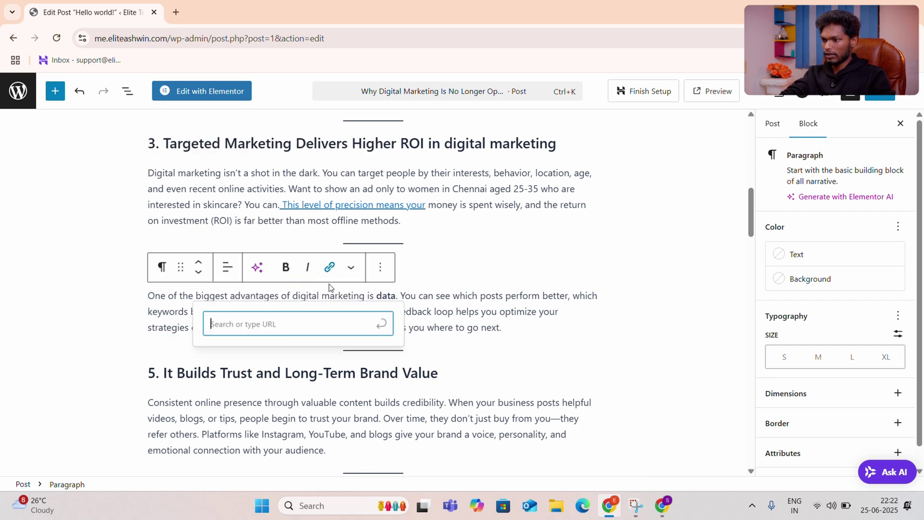
type("hone")
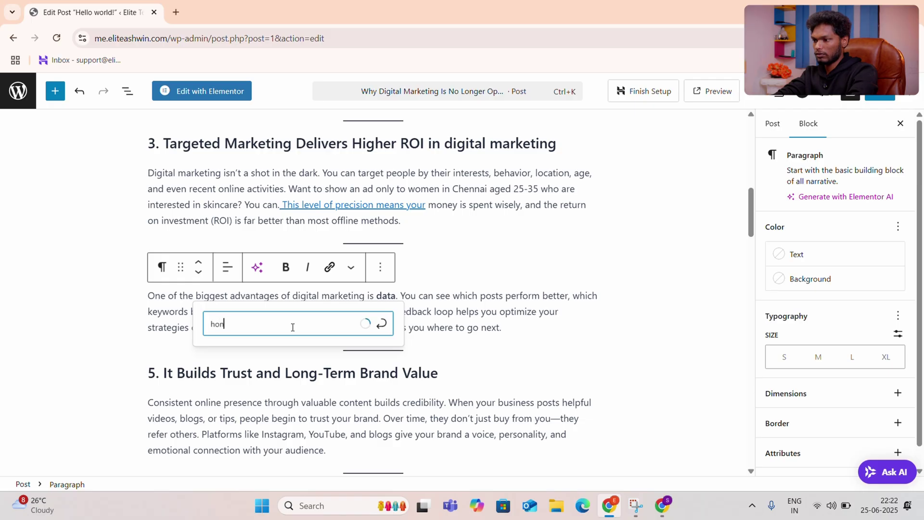
key("BackSpace")
key("BackSpace")
key("BackSpace")
type("ome")
left_click(244, 355)
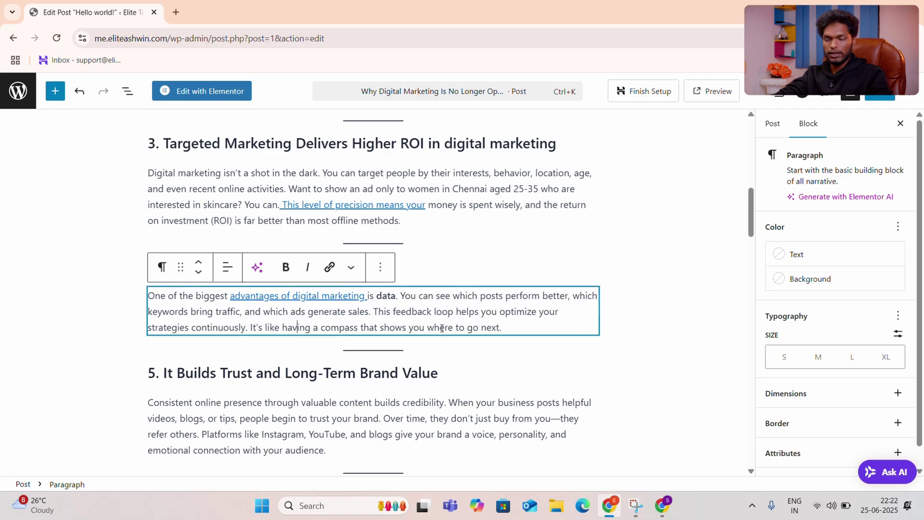
Step: Scroll through the Yoast SEO analysis to confirm outbound and internal links now rate good
scroll(442, 328, "down", 15)
scroll(442, 331, "down", 4)
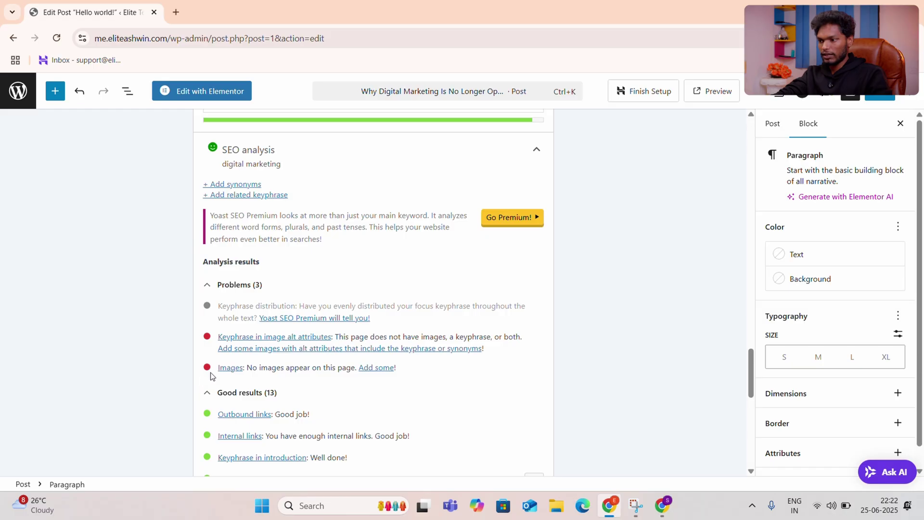
scroll(213, 376, "down", 1)
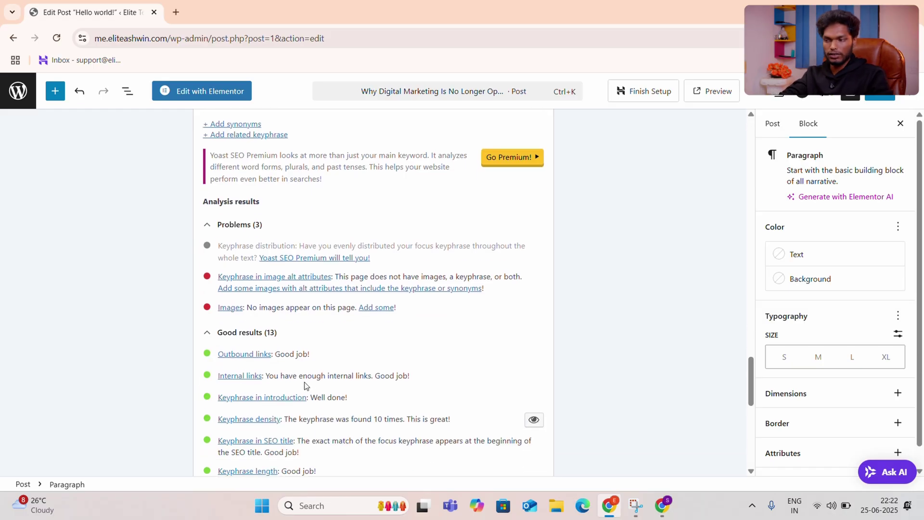
scroll(308, 382, "up", 4)
scroll(310, 381, "up", 8)
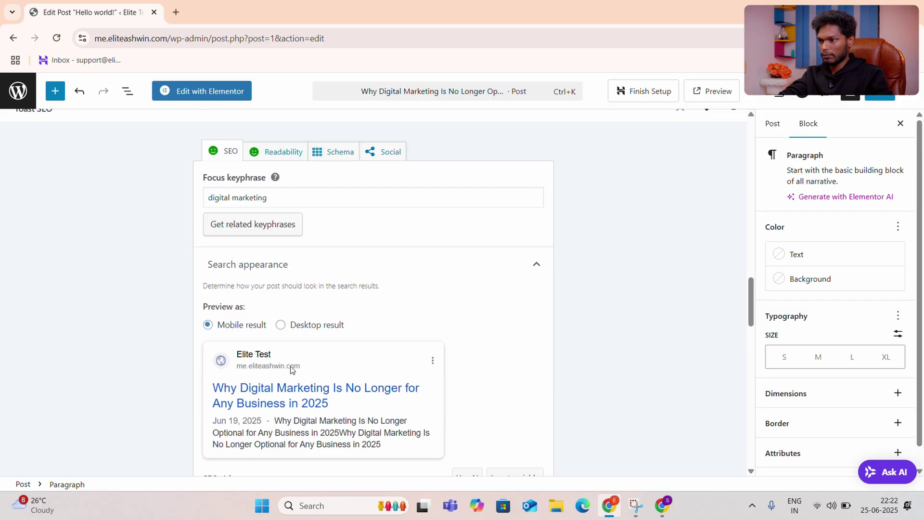
scroll(308, 236, "down", 6)
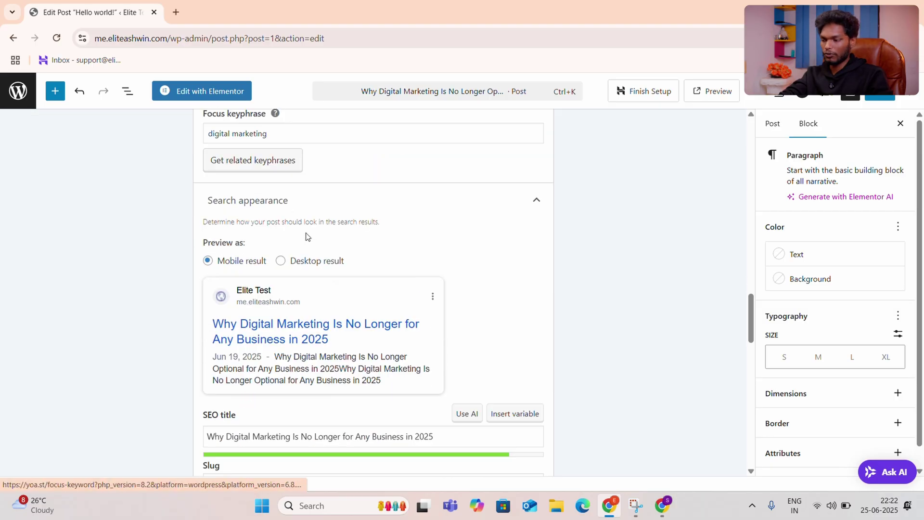
scroll(306, 237, "down", 4)
scroll(289, 243, "up", 2)
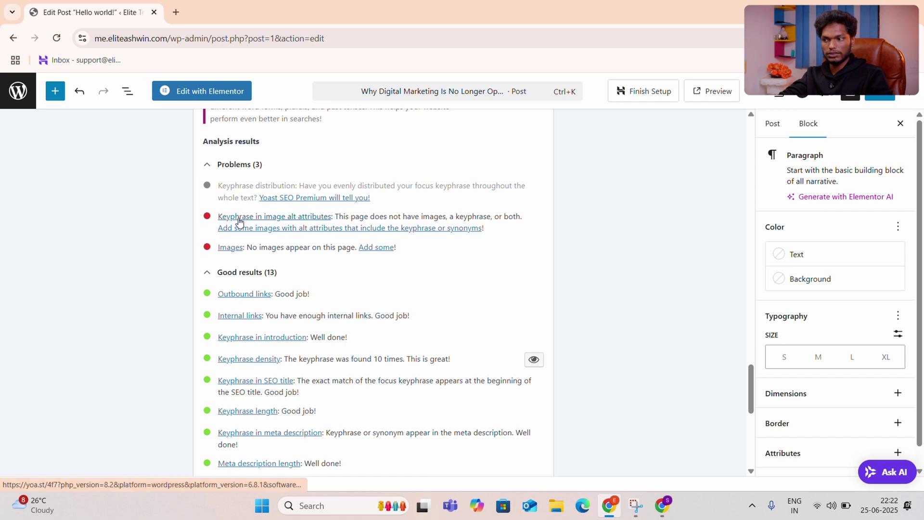
scroll(373, 269, "up", 20)
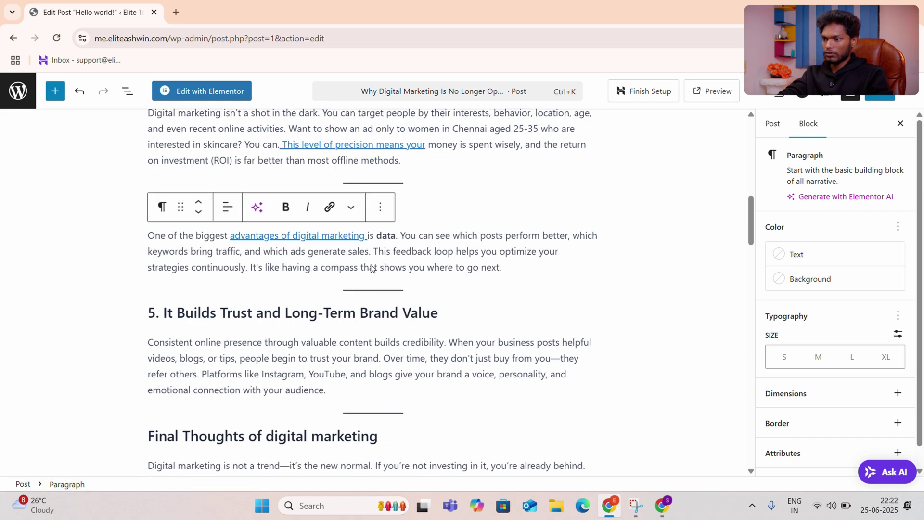
Step: Insert an image block below the section 5 heading with the uploaded "wordpress initial setup" image
left_click(433, 309)
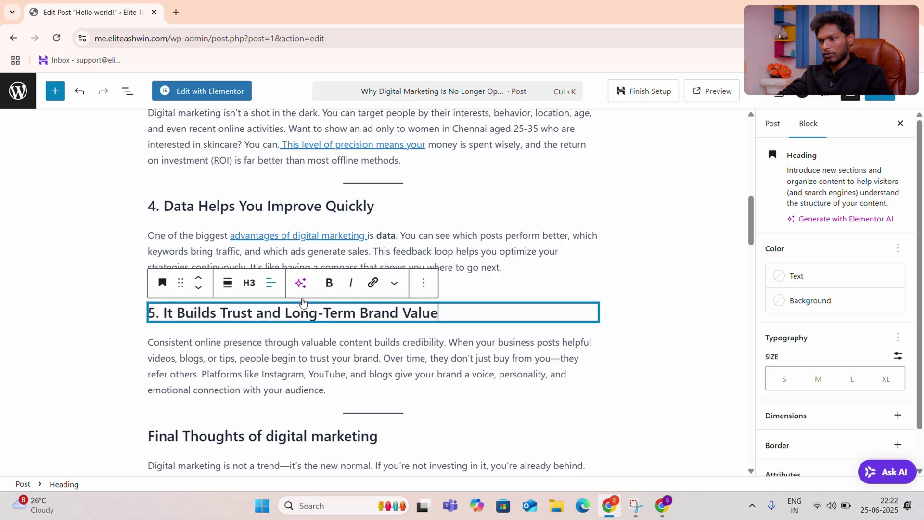
left_click(424, 288)
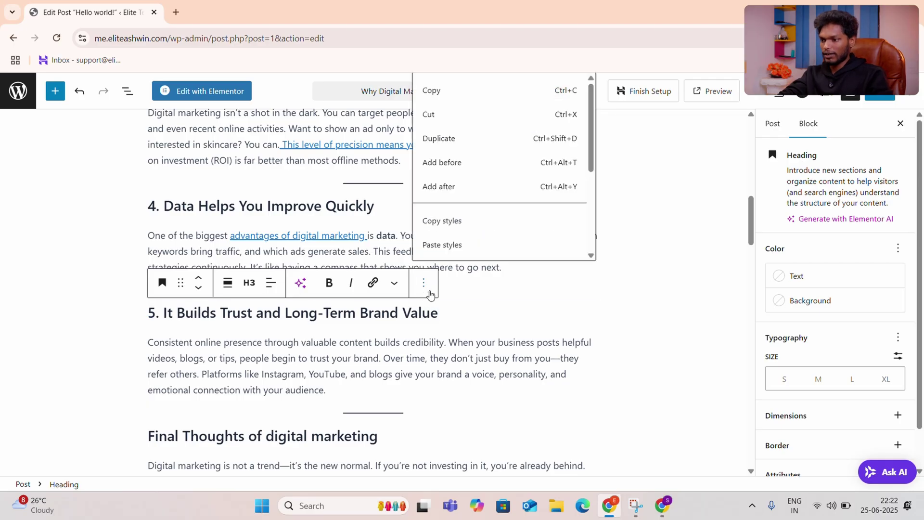
left_click(463, 310)
key("Return")
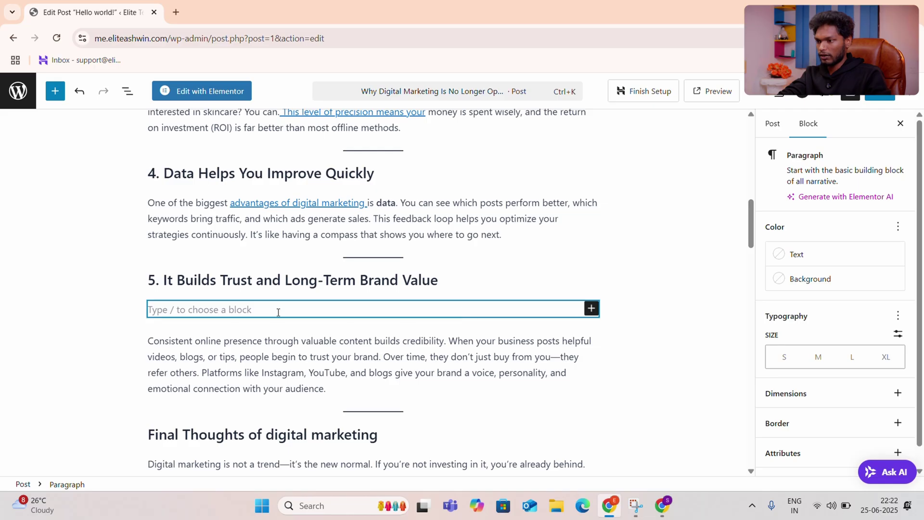
left_click(591, 310)
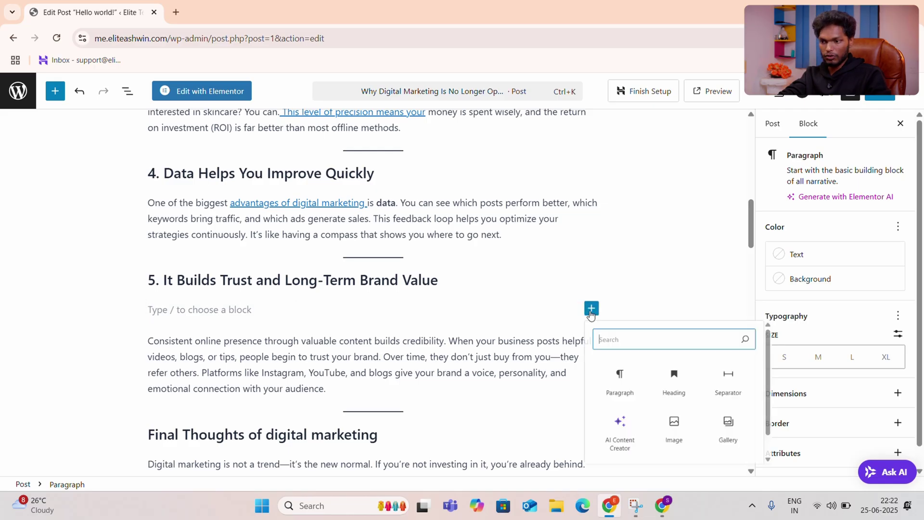
left_click(681, 443)
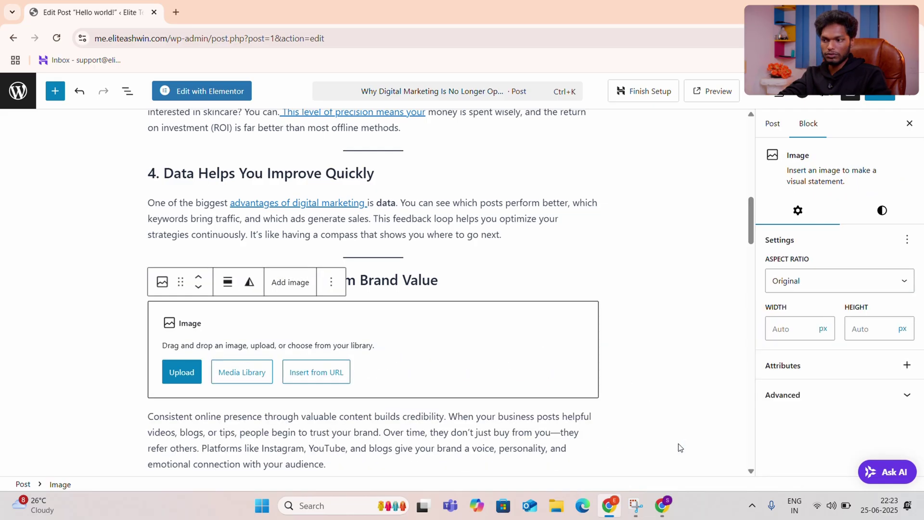
left_click(180, 383)
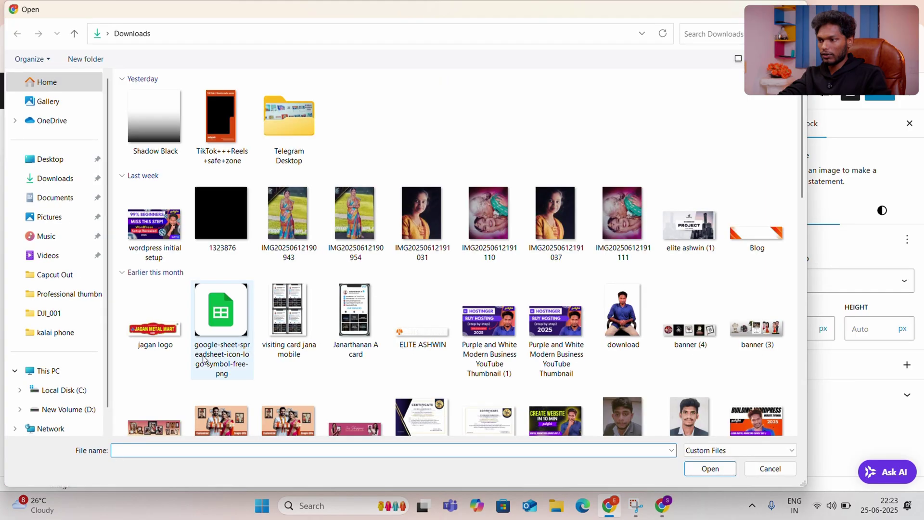
left_click(155, 222)
left_click(710, 469)
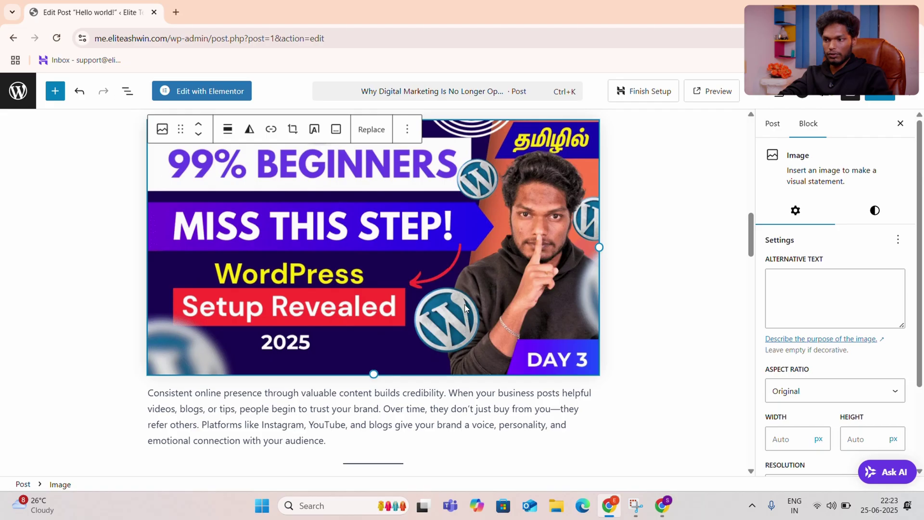
Step: Set the image's alternative text to "digital marketing"
left_click(820, 304)
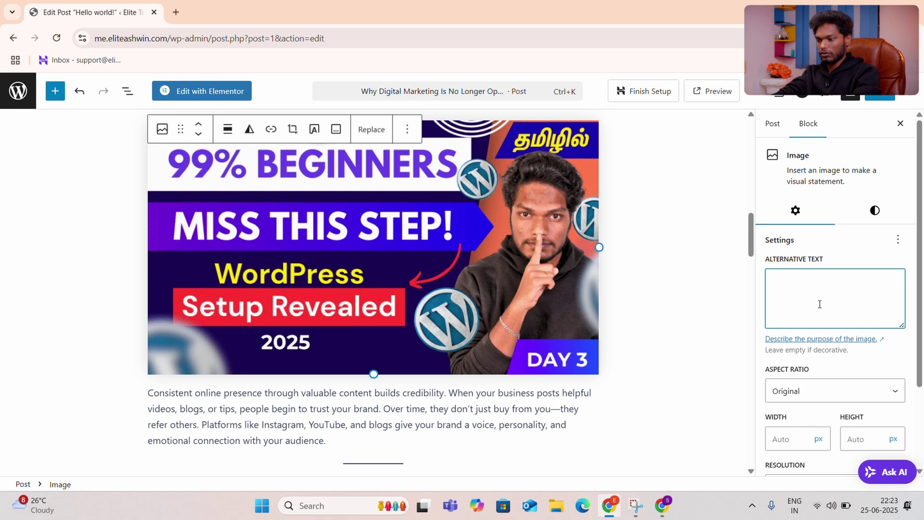
type("digita")
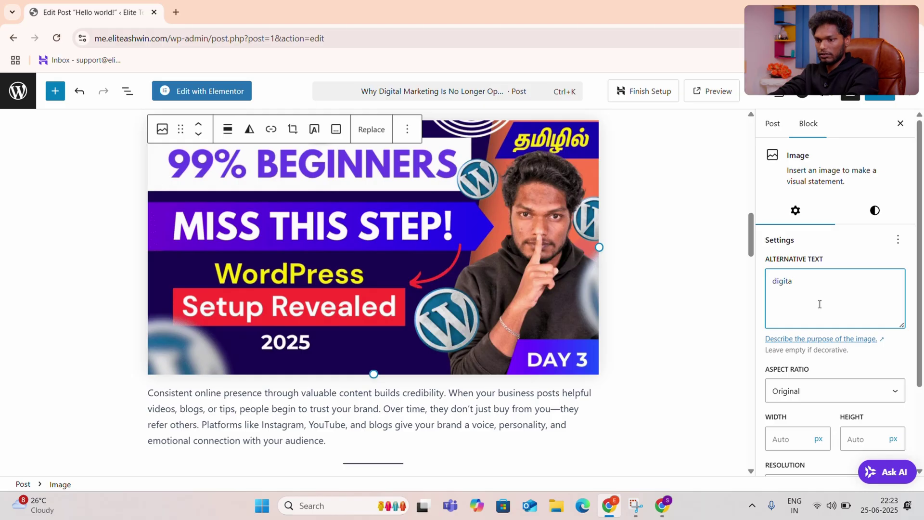
type("l market")
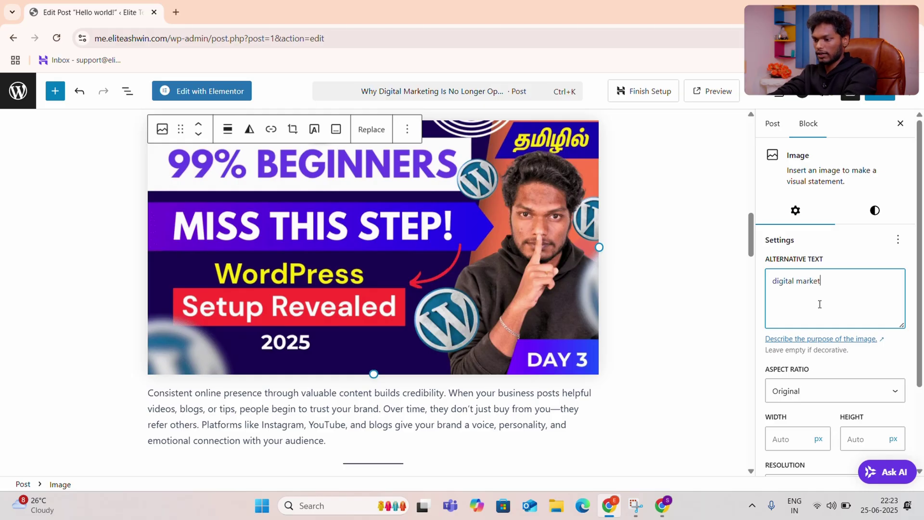
type("ing")
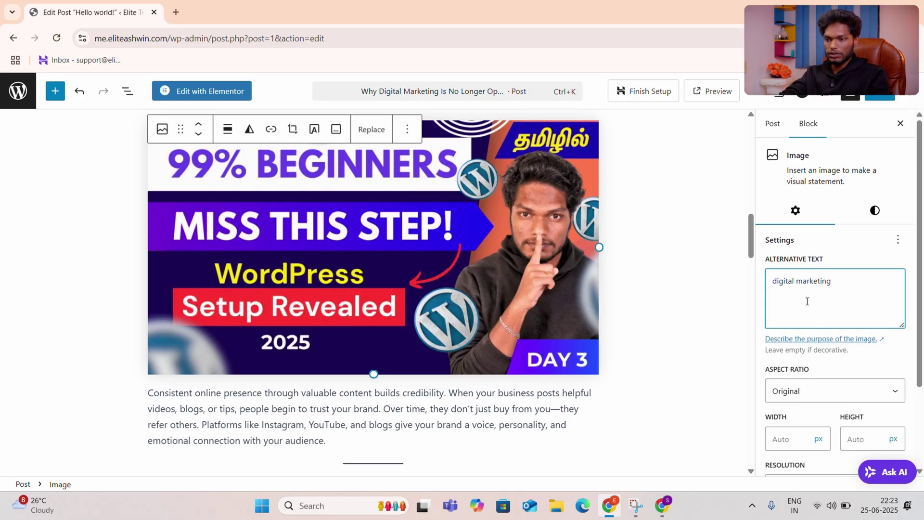
left_click(803, 298)
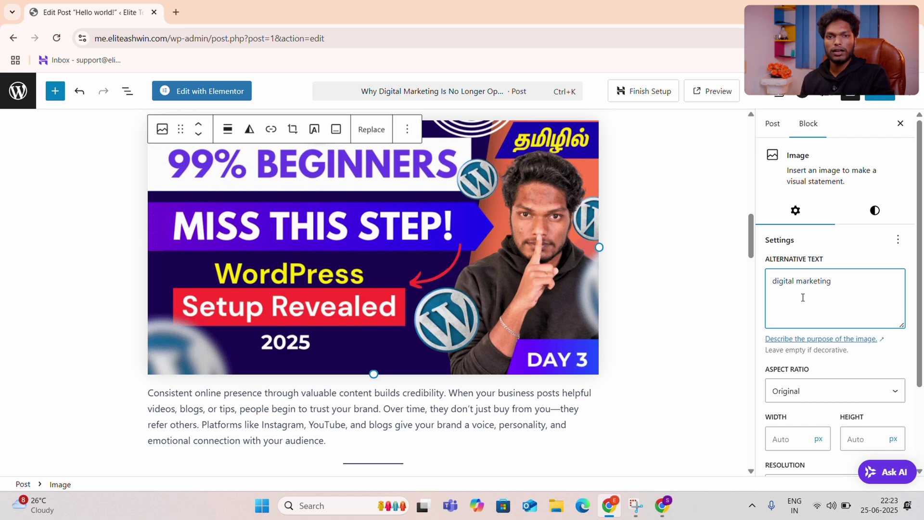
Step: Scroll the Yoast SEO analysis to confirm image and alt-attribute keyphrase checks are good
scroll(812, 305, "down", 2)
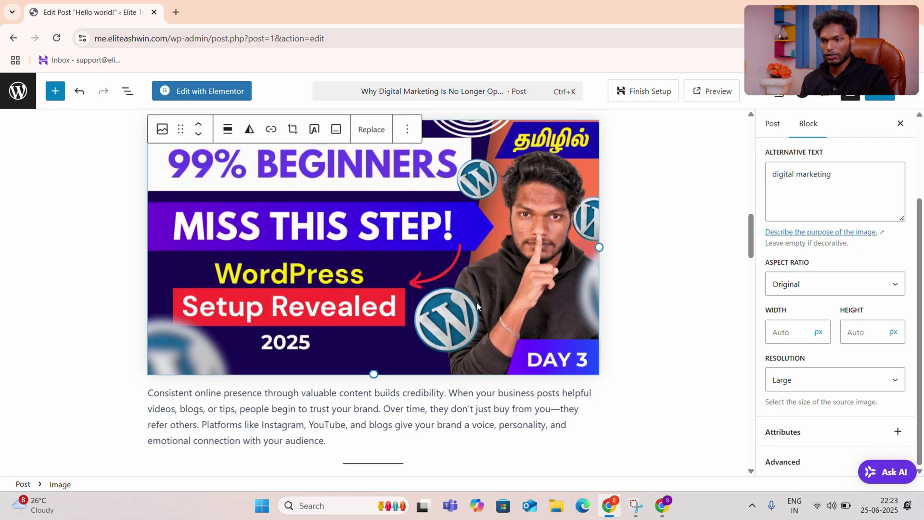
scroll(476, 306, "down", 10)
scroll(476, 306, "down", 10)
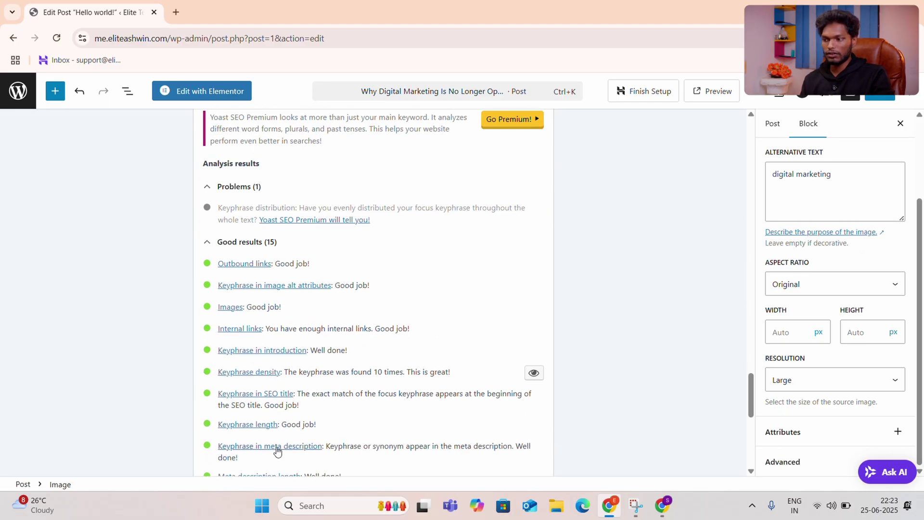
scroll(273, 449, "down", 5)
scroll(271, 445, "up", 20)
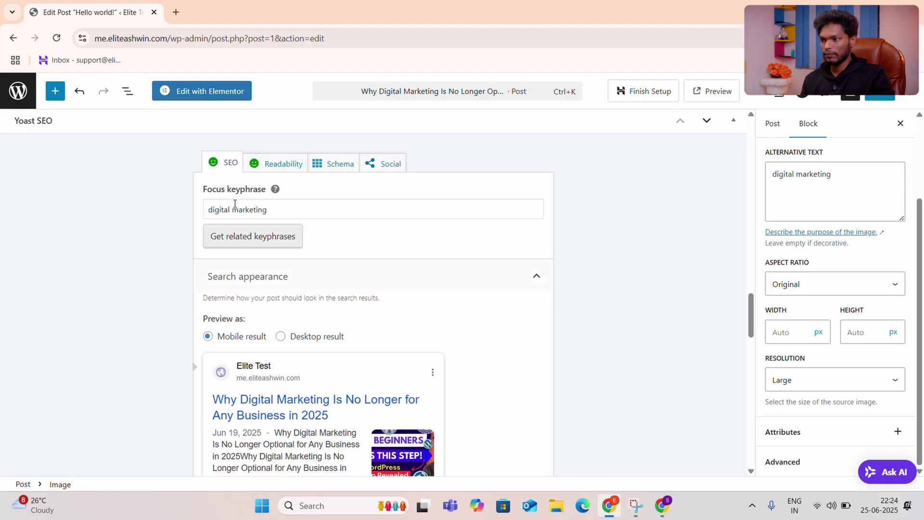
Step: Review the Yoast Readability results and save the post as an update
left_click(260, 169)
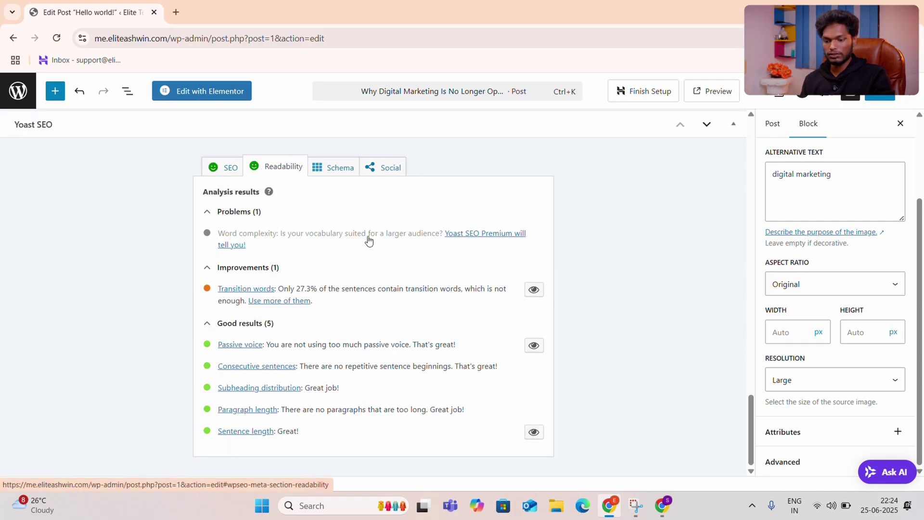
scroll(367, 240, "up", 15)
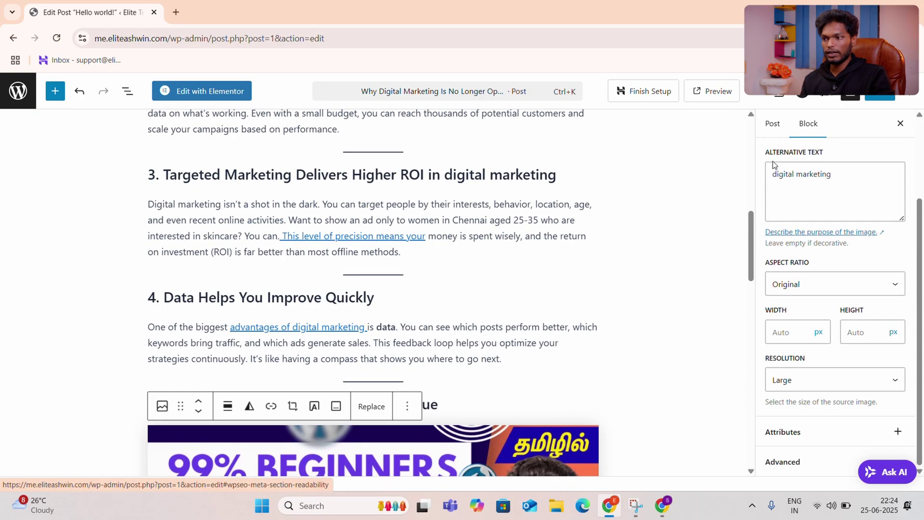
left_click(882, 98)
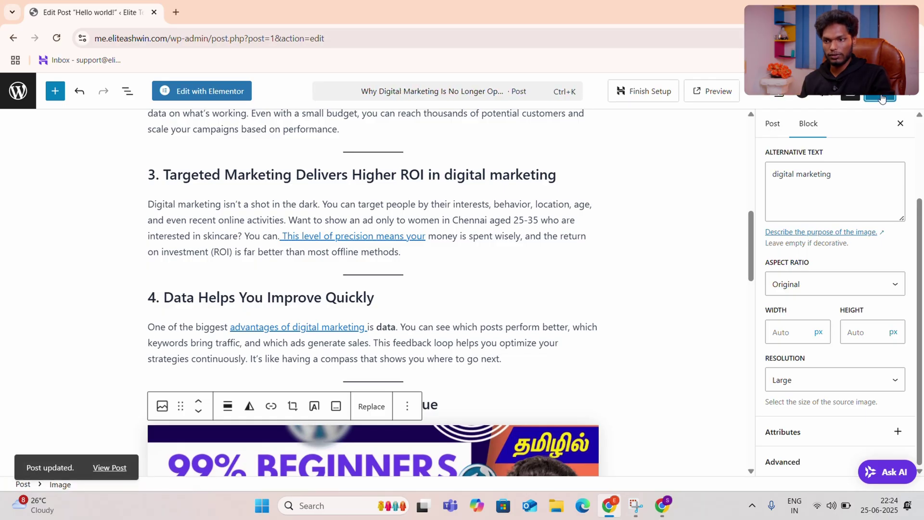